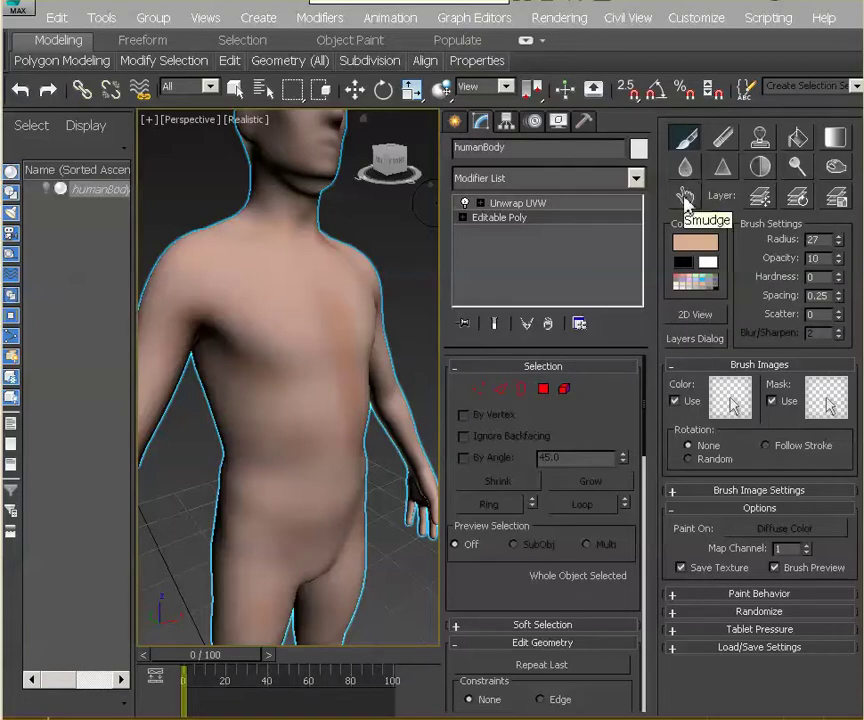
Choose the Blur brush and examine the figure's torso, shoulders and head up close.
{"action": "left_click", "coordinate": [686, 167]}
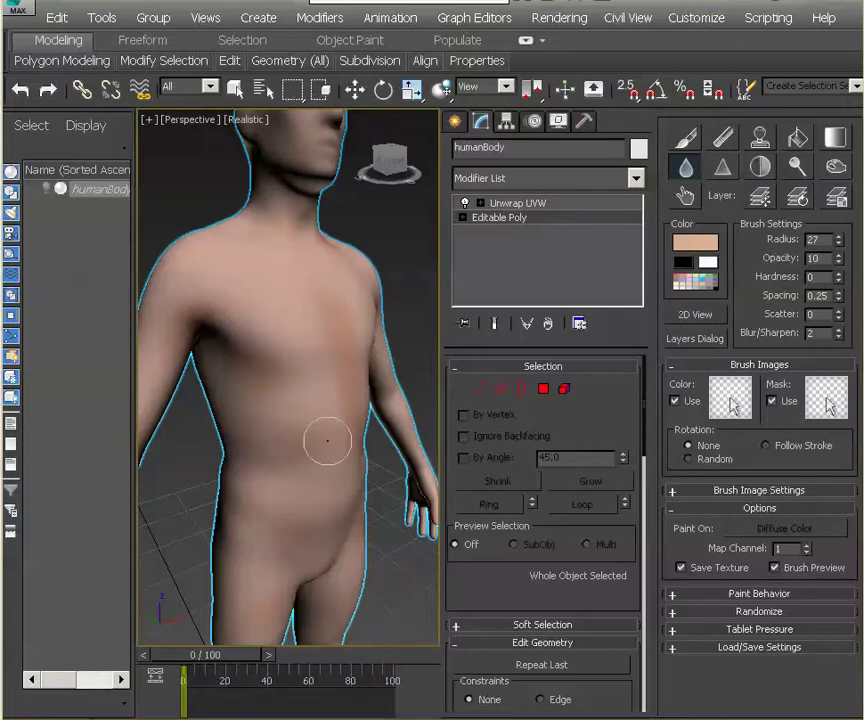
{"action": "mouse_move", "coordinate": [399, 435]}
{"action": "middle_mouse_down", "text": "alt"}
{"action": "mouse_move", "coordinate": [336, 417]}
{"action": "mouse_move", "coordinate": [255, 413]}
{"action": "mouse_move", "coordinate": [301, 411]}
{"action": "middle_mouse_up", "text": "alt"}
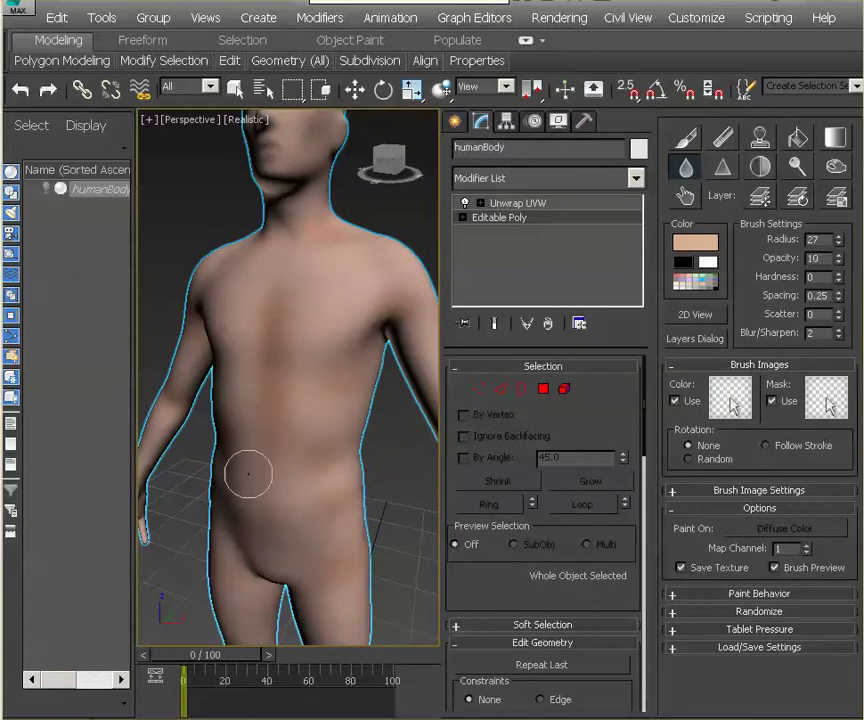
{"action": "middle_click_drag", "start_coordinate": [331, 261], "coordinate": [287, 392]}
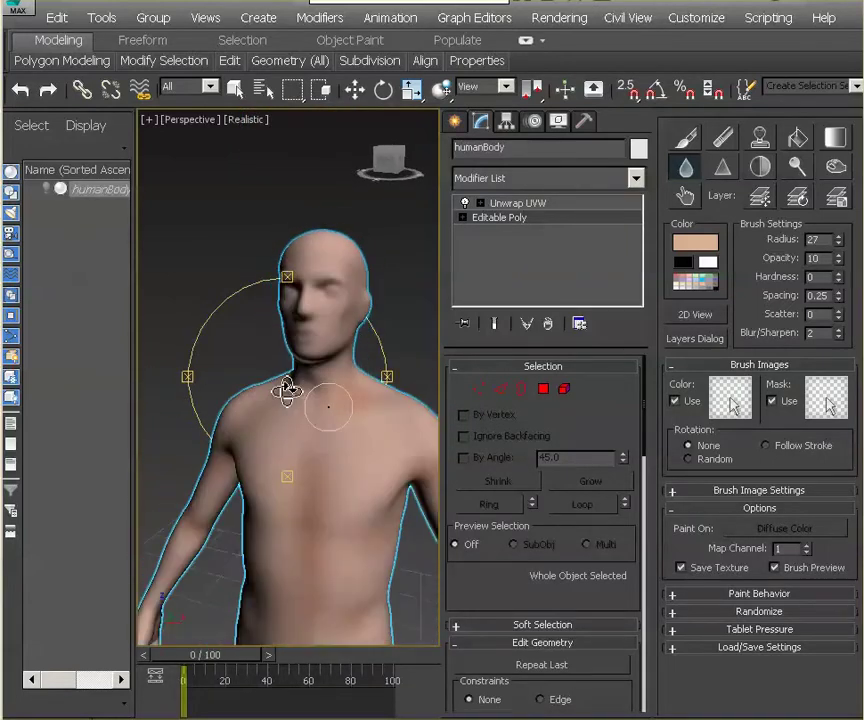
{"action": "middle_click_drag", "start_coordinate": [325, 357], "coordinate": [305, 422]}
{"action": "scroll", "coordinate": [305, 422], "scroll_direction": "up", "scroll_amount": 4}
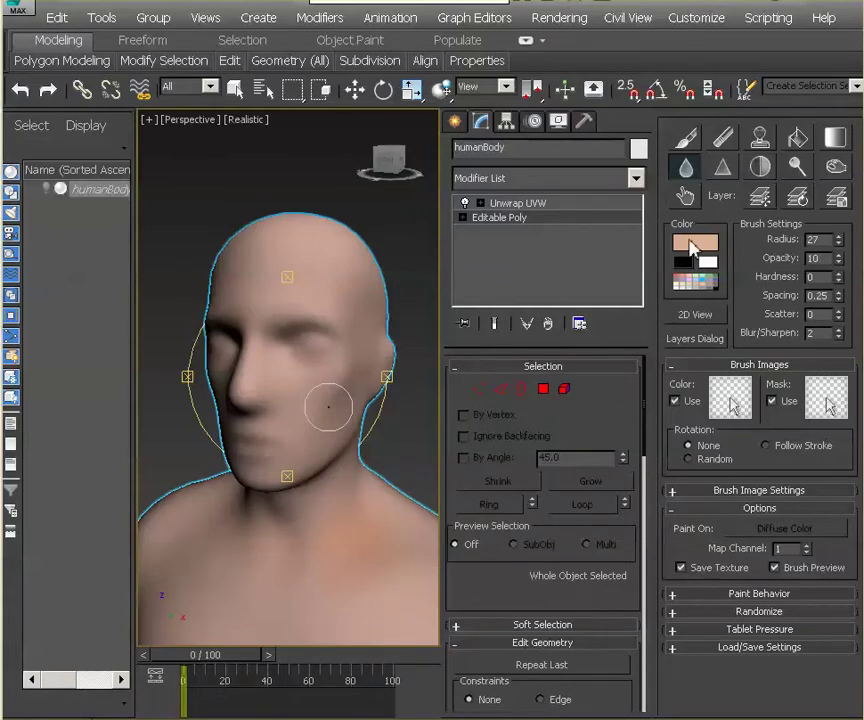
Paint around the figure's eye with the current skin tone, setting the Paint brush opacity to 5.
{"action": "left_click", "coordinate": [693, 247]}
{"action": "left_click", "coordinate": [492, 258]}
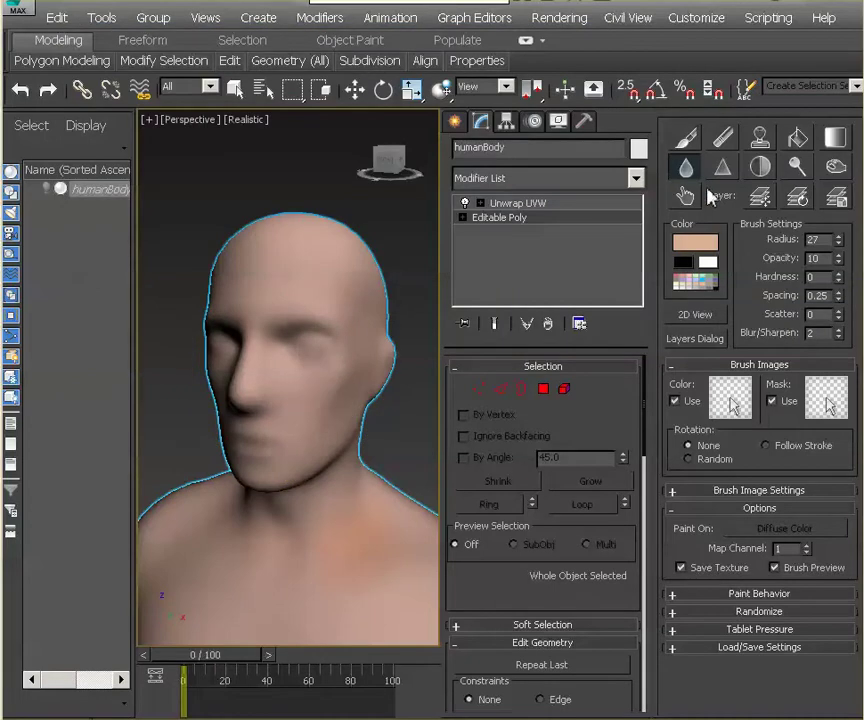
{"action": "left_click", "coordinate": [685, 142]}
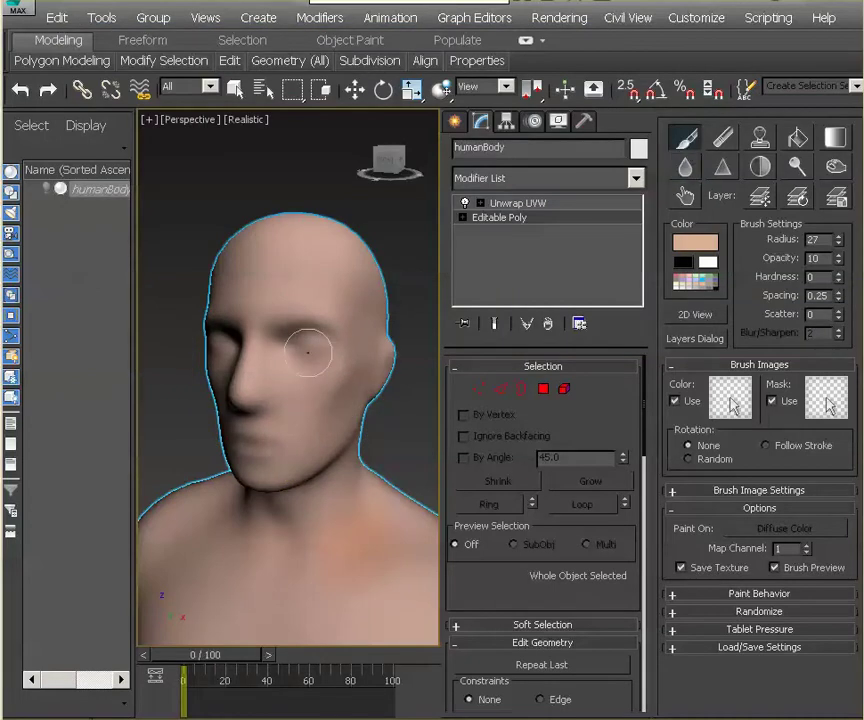
{"action": "mouse_move", "coordinate": [317, 342]}
{"action": "left_mouse_down"}
{"action": "mouse_move", "coordinate": [287, 334]}
{"action": "mouse_move", "coordinate": [331, 333]}
{"action": "mouse_move", "coordinate": [285, 346]}
{"action": "mouse_move", "coordinate": [343, 341]}
{"action": "left_mouse_up"}
{"action": "type", "text": "5"}
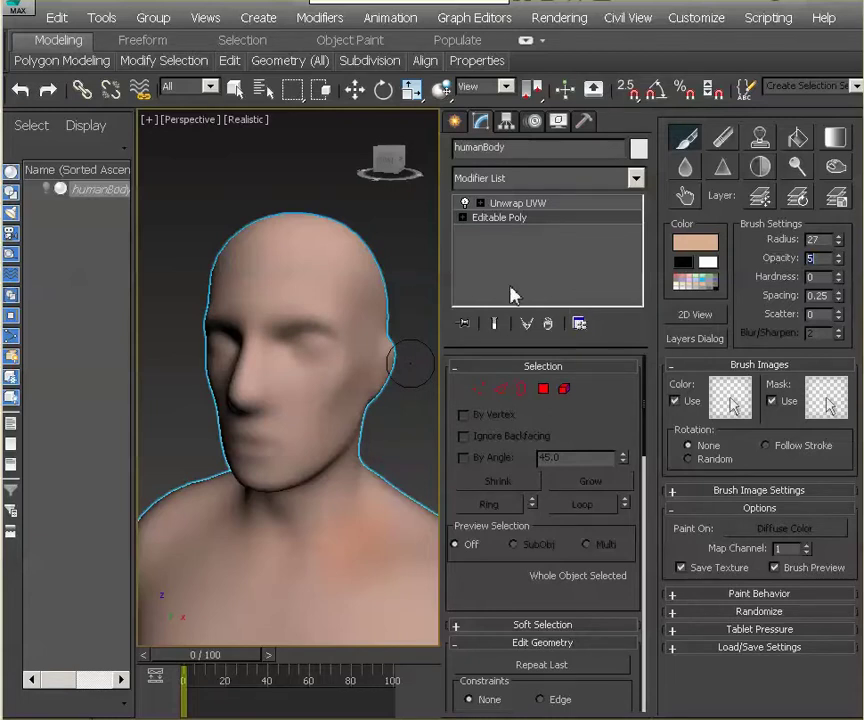
{"action": "mouse_move", "coordinate": [313, 352]}
{"action": "left_mouse_down"}
{"action": "mouse_move", "coordinate": [285, 340]}
{"action": "mouse_move", "coordinate": [305, 361]}
{"action": "left_mouse_up"}
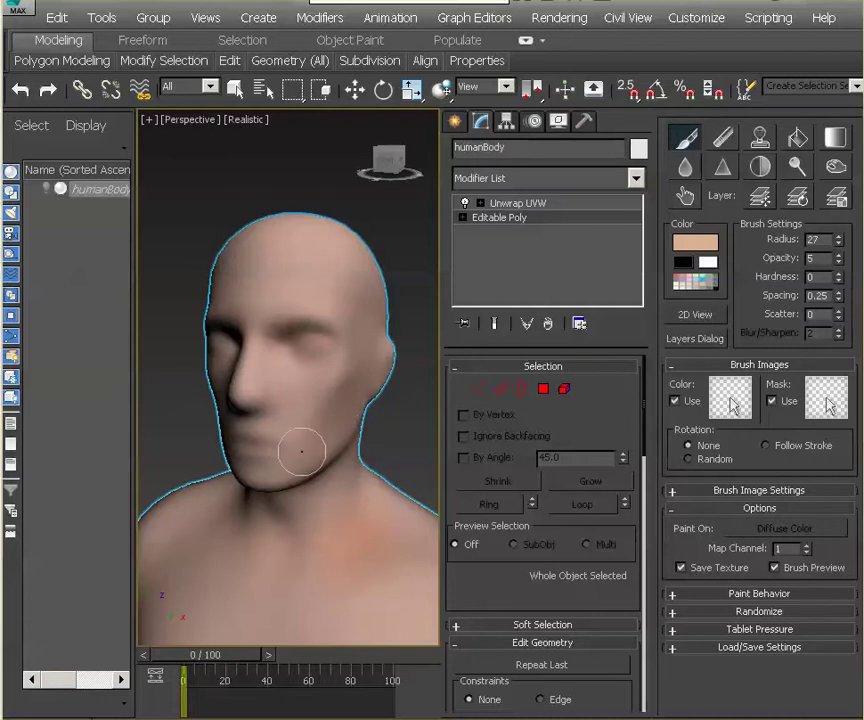
Check both sides of the head and dab skin tone onto the neck below the jaw.
{"action": "mouse_move", "coordinate": [285, 447]}
{"action": "middle_mouse_down", "text": "alt"}
{"action": "mouse_move", "coordinate": [264, 401]}
{"action": "mouse_move", "coordinate": [316, 398]}
{"action": "mouse_move", "coordinate": [309, 391]}
{"action": "middle_mouse_up", "text": "alt"}
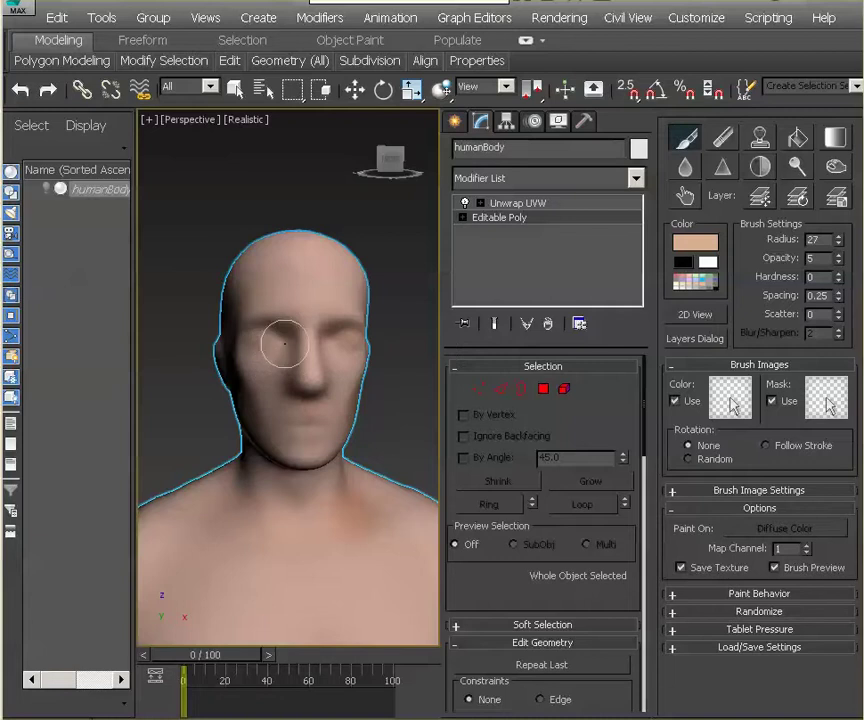
{"action": "mouse_move", "coordinate": [340, 350]}
{"action": "middle_mouse_down", "text": "alt"}
{"action": "mouse_move", "coordinate": [372, 372]}
{"action": "mouse_move", "coordinate": [290, 358]}
{"action": "middle_mouse_up", "text": "alt"}
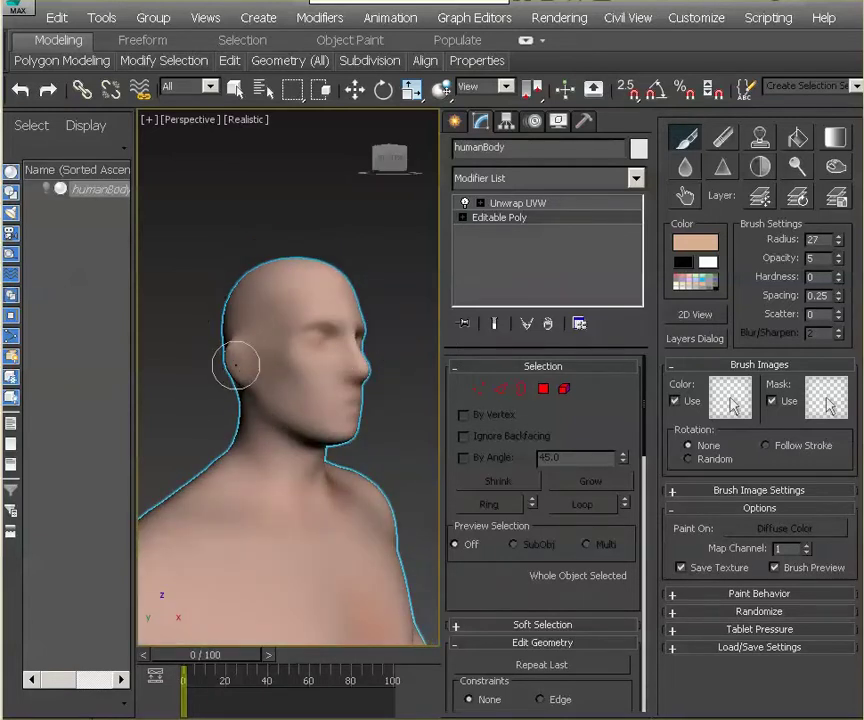
{"action": "middle_click_drag", "start_coordinate": [338, 410], "coordinate": [345, 360], "text": "alt"}
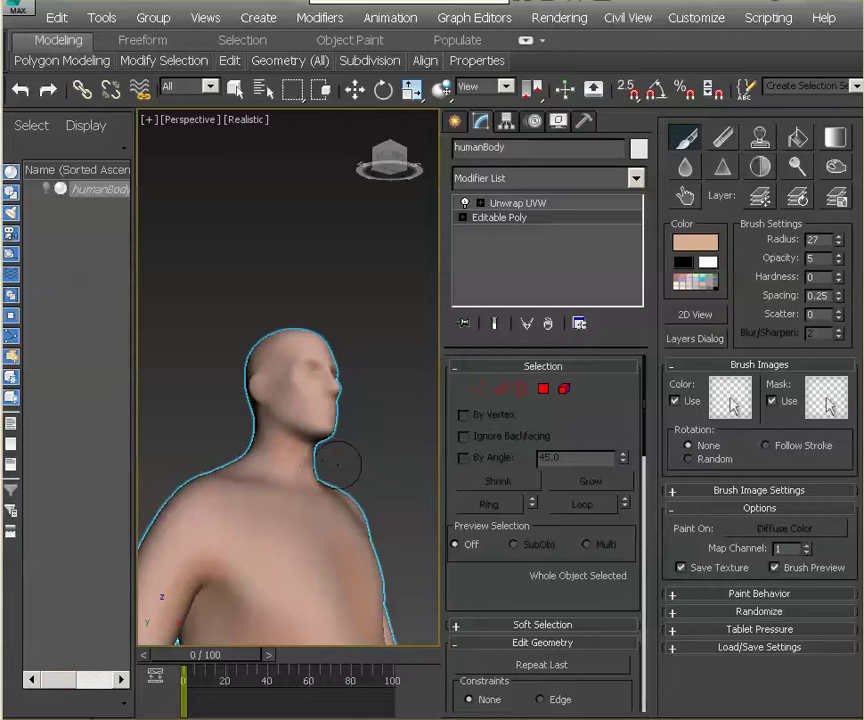
{"action": "mouse_move", "coordinate": [317, 368]}
{"action": "middle_mouse_down", "text": "alt"}
{"action": "mouse_move", "coordinate": [299, 366]}
{"action": "mouse_move", "coordinate": [260, 386]}
{"action": "mouse_move", "coordinate": [318, 395]}
{"action": "mouse_move", "coordinate": [274, 418]}
{"action": "mouse_move", "coordinate": [285, 420]}
{"action": "mouse_move", "coordinate": [282, 440]}
{"action": "middle_mouse_up", "text": "alt"}
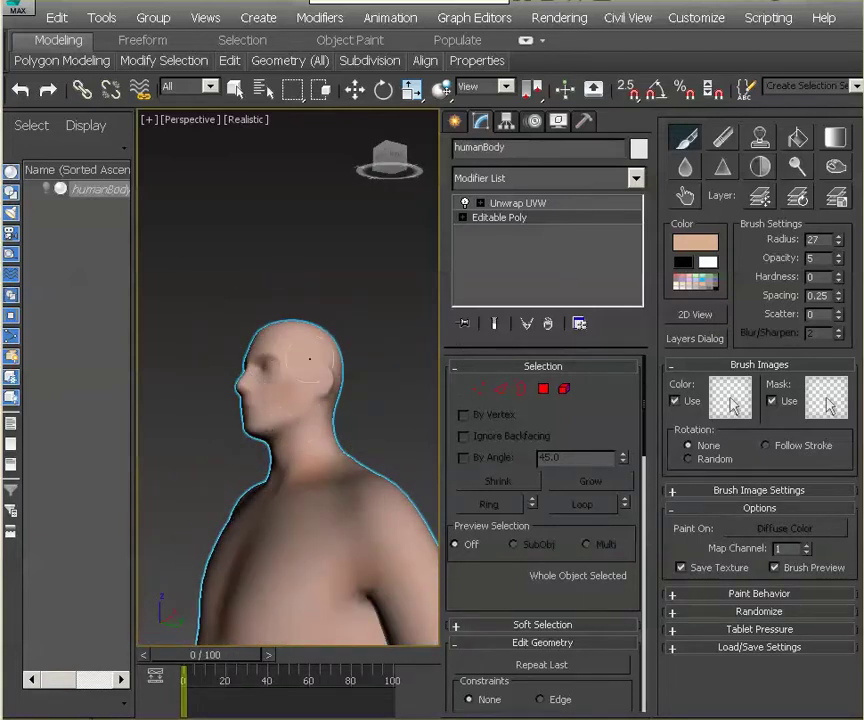
{"action": "middle_click_drag", "start_coordinate": [320, 403], "coordinate": [320, 403], "text": "alt"}
{"action": "left_click", "coordinate": [281, 446]}
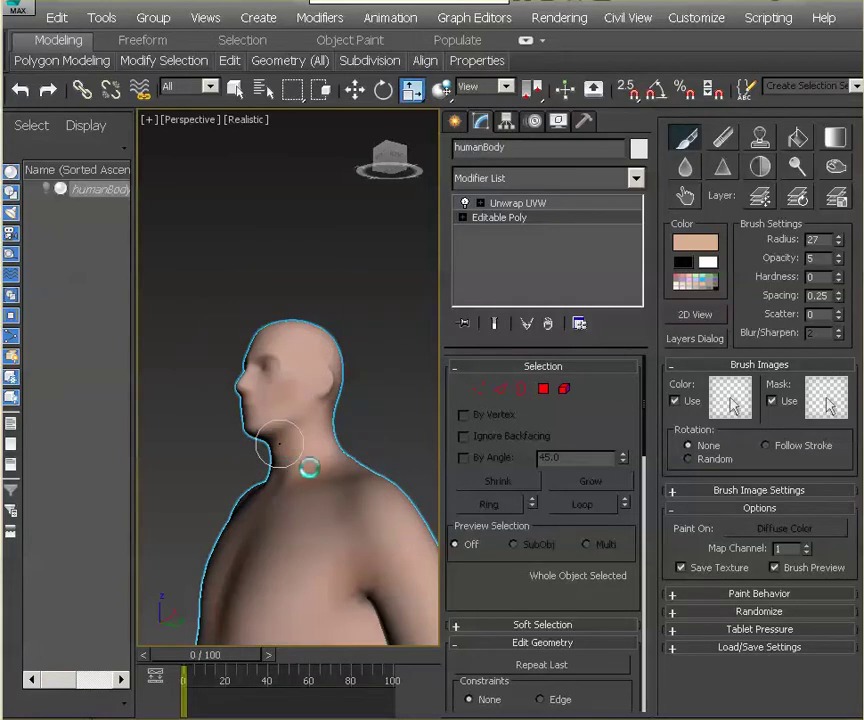
{"action": "key", "text": "ctrl+r"}
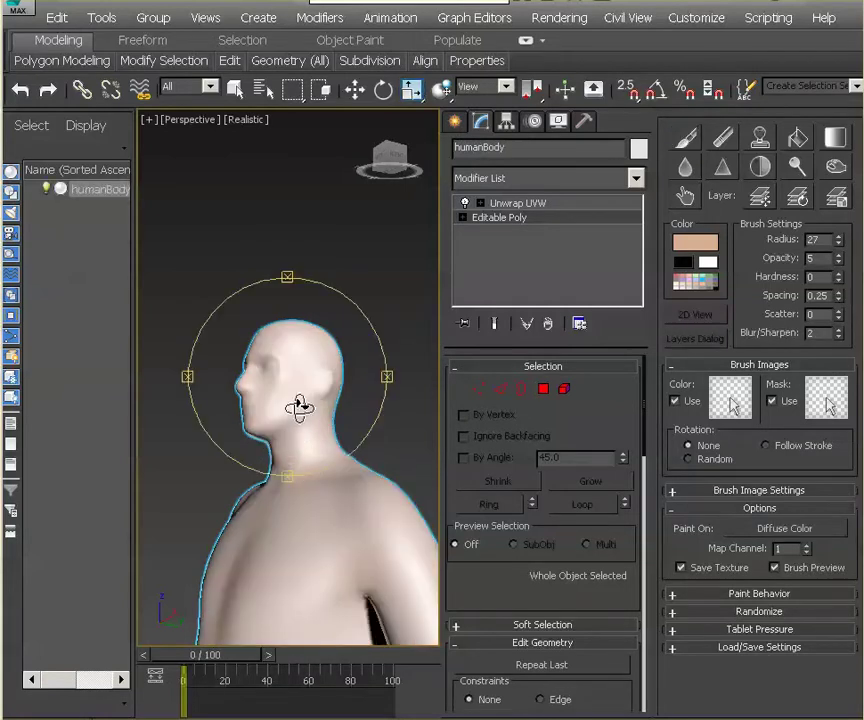
Change the Paint brush color to a more saturated orange and paint a stroke across the mouth area.
{"action": "left_click", "coordinate": [686, 138]}
{"action": "mouse_move", "coordinate": [358, 383]}
{"action": "middle_mouse_down", "text": "alt"}
{"action": "mouse_move", "coordinate": [328, 424]}
{"action": "mouse_move", "coordinate": [239, 395]}
{"action": "mouse_move", "coordinate": [320, 404]}
{"action": "mouse_move", "coordinate": [299, 399]}
{"action": "mouse_move", "coordinate": [305, 391]}
{"action": "middle_mouse_up", "text": "alt"}
{"action": "scroll", "coordinate": [330, 406], "scroll_direction": "up", "scroll_amount": 5}
{"action": "scroll", "coordinate": [299, 399], "scroll_direction": "down", "scroll_amount": 4}
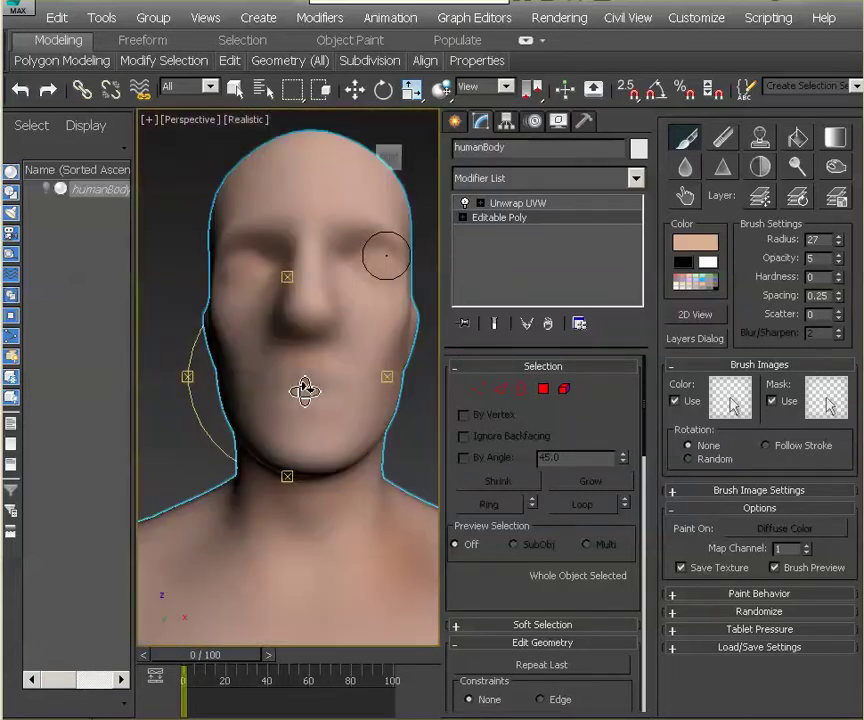
{"action": "left_click", "coordinate": [695, 245]}
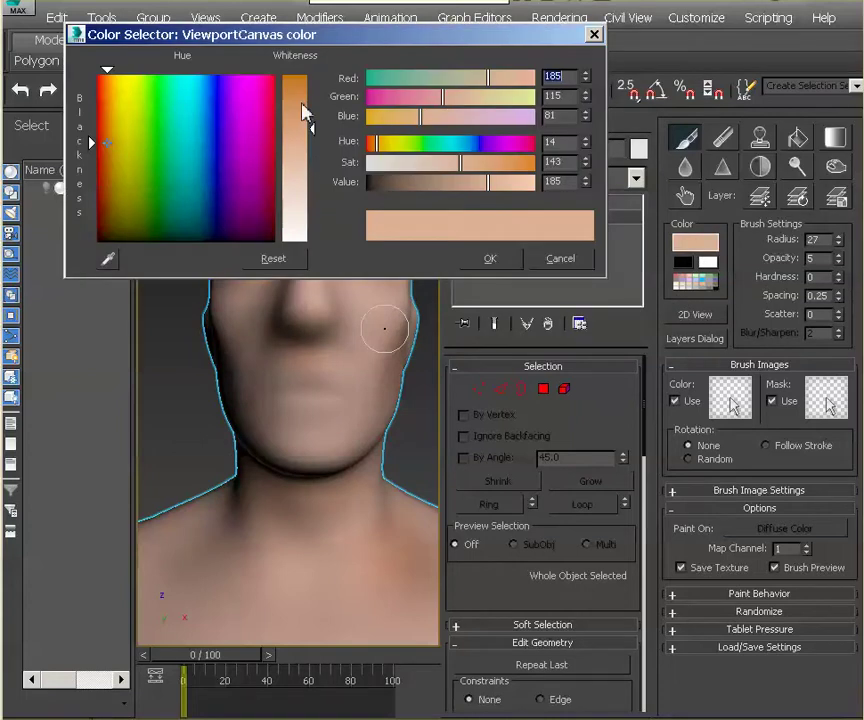
{"action": "left_click_drag", "start_coordinate": [303, 104], "coordinate": [300, 86]}
{"action": "left_click", "coordinate": [487, 260]}
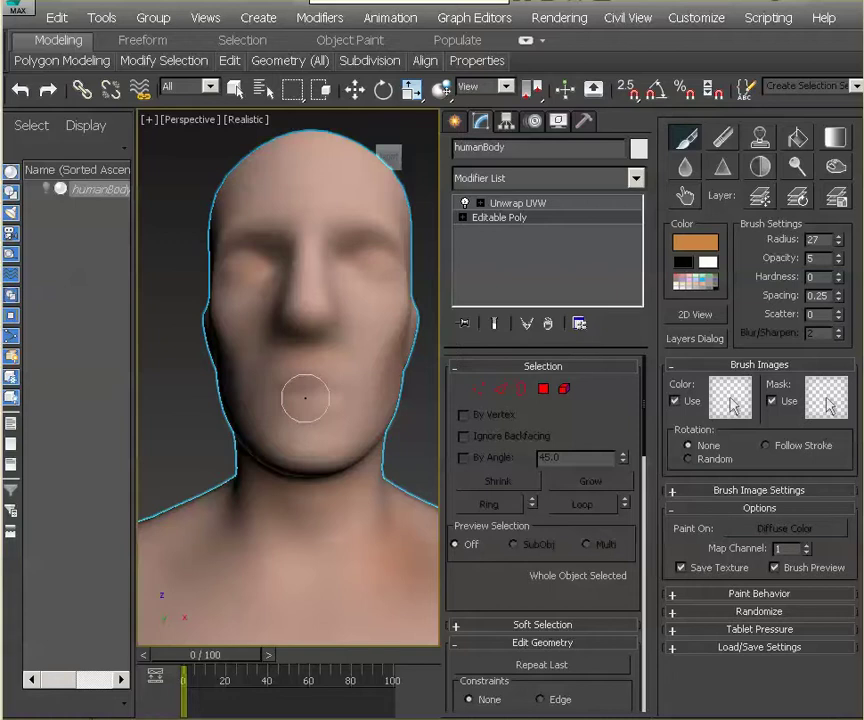
{"action": "mouse_move", "coordinate": [293, 394]}
{"action": "left_mouse_down"}
{"action": "mouse_move", "coordinate": [289, 388]}
{"action": "mouse_move", "coordinate": [320, 380]}
{"action": "mouse_move", "coordinate": [347, 398]}
{"action": "mouse_move", "coordinate": [287, 397]}
{"action": "mouse_move", "coordinate": [327, 395]}
{"action": "left_mouse_up"}
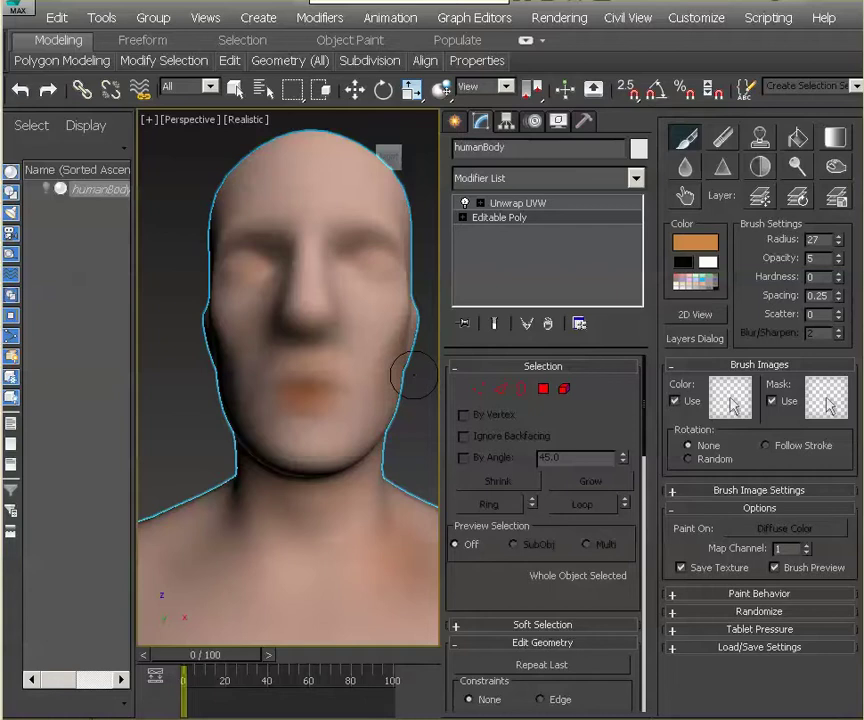
Reduce the brush radius to 16 and deepen the color of the lips with more paint.
{"action": "left_click_drag", "start_coordinate": [841, 246], "coordinate": [841, 256]}
{"action": "mouse_move", "coordinate": [286, 380]}
{"action": "left_mouse_down"}
{"action": "mouse_move", "coordinate": [334, 395]}
{"action": "mouse_move", "coordinate": [285, 397]}
{"action": "left_mouse_up"}
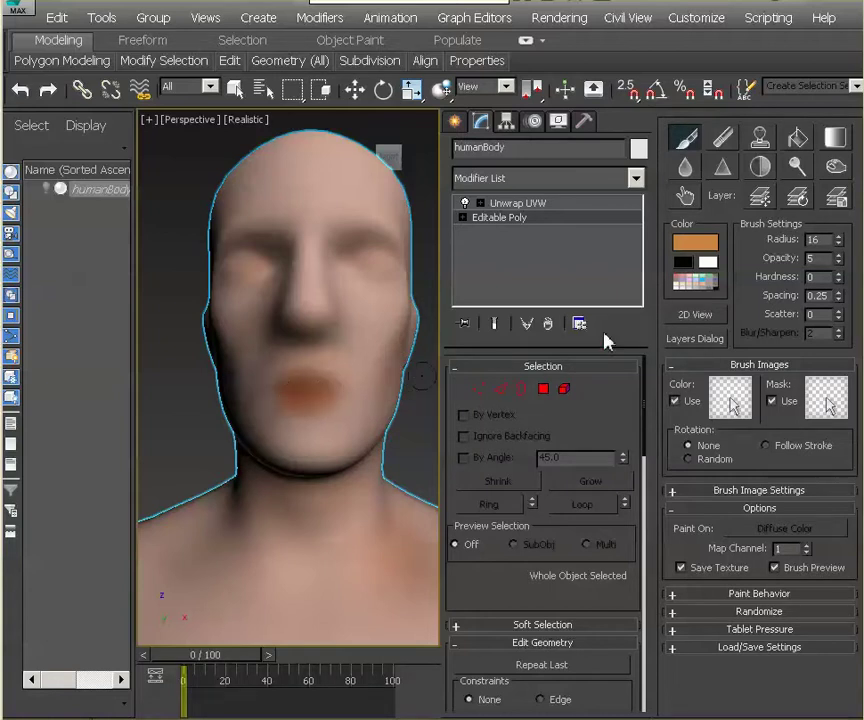
Paint overlapping diagonal orange strokes across the chest, then undo them.
{"action": "key", "text": "ctrl+r"}
{"action": "left_click_drag", "start_coordinate": [339, 350], "coordinate": [293, 386]}
{"action": "scroll", "coordinate": [293, 386], "scroll_direction": "up", "scroll_amount": 3}
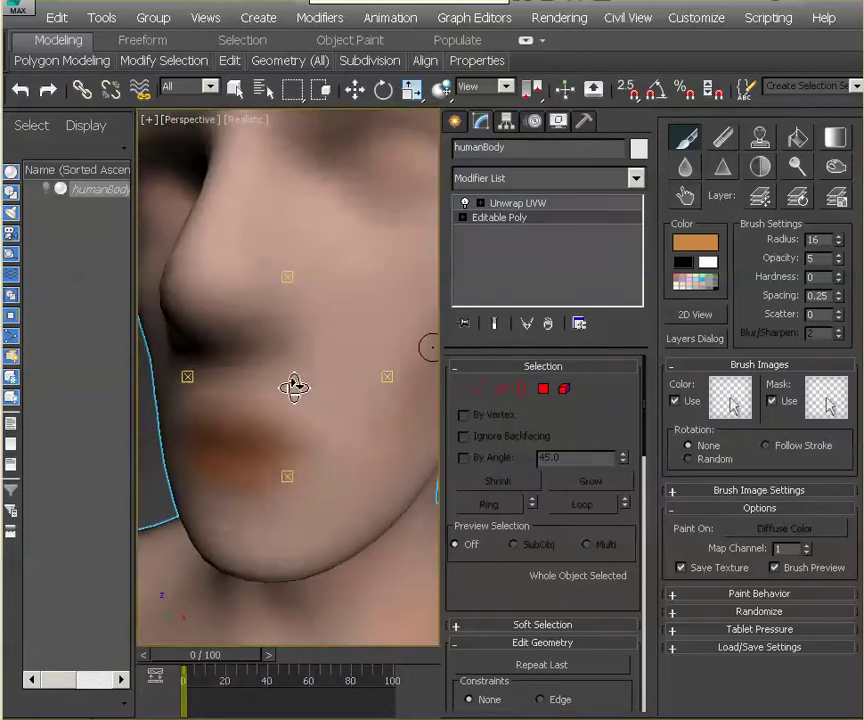
{"action": "scroll", "coordinate": [294, 387], "scroll_direction": "down", "scroll_amount": 5}
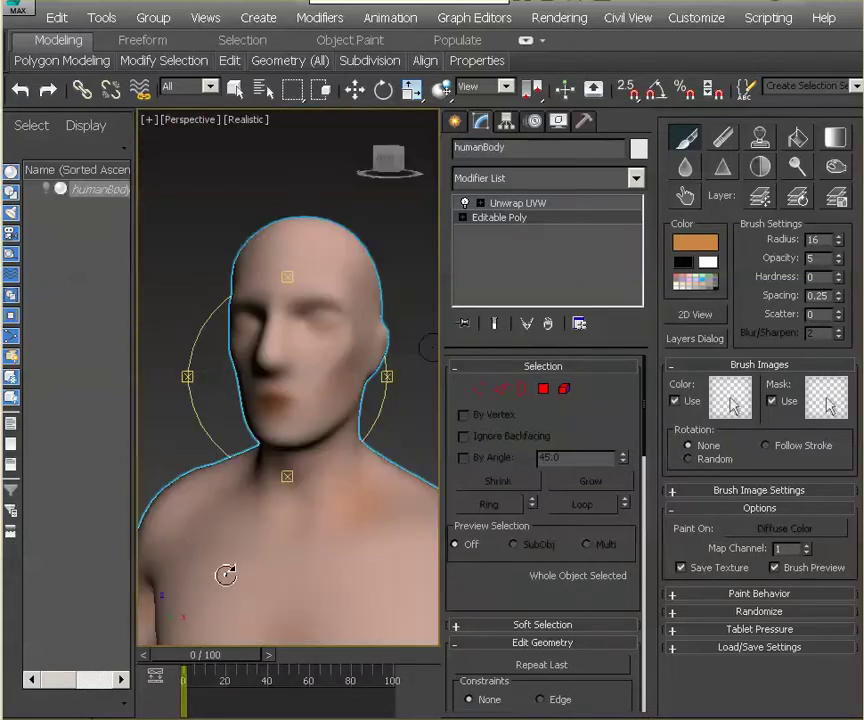
{"action": "left_click_drag", "start_coordinate": [221, 560], "coordinate": [280, 612]}
{"action": "left_click_drag", "start_coordinate": [216, 555], "coordinate": [273, 612]}
{"action": "left_click_drag", "start_coordinate": [215, 548], "coordinate": [285, 628]}
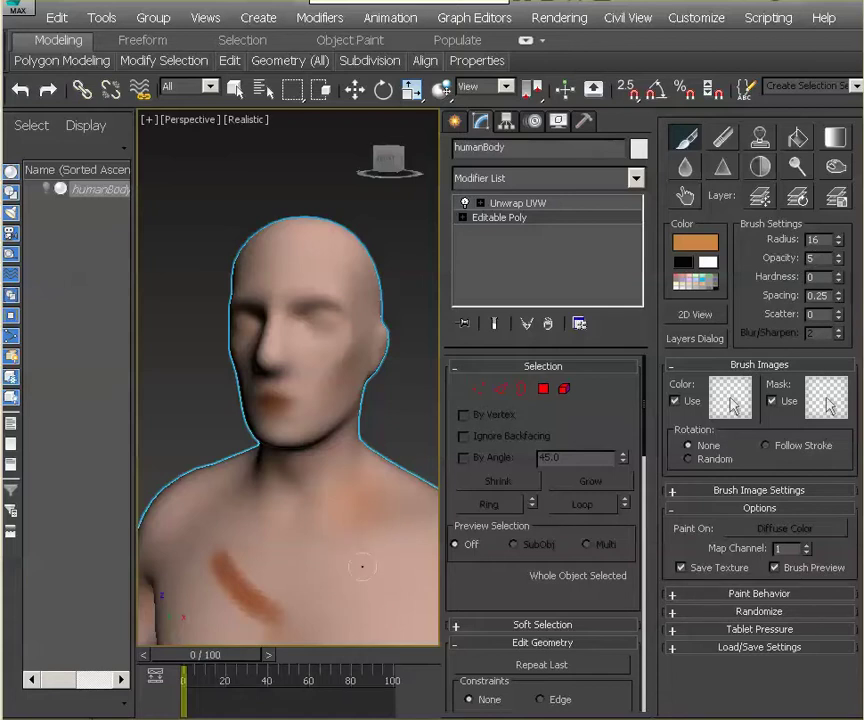
{"action": "key", "text": "ctrl+z"}
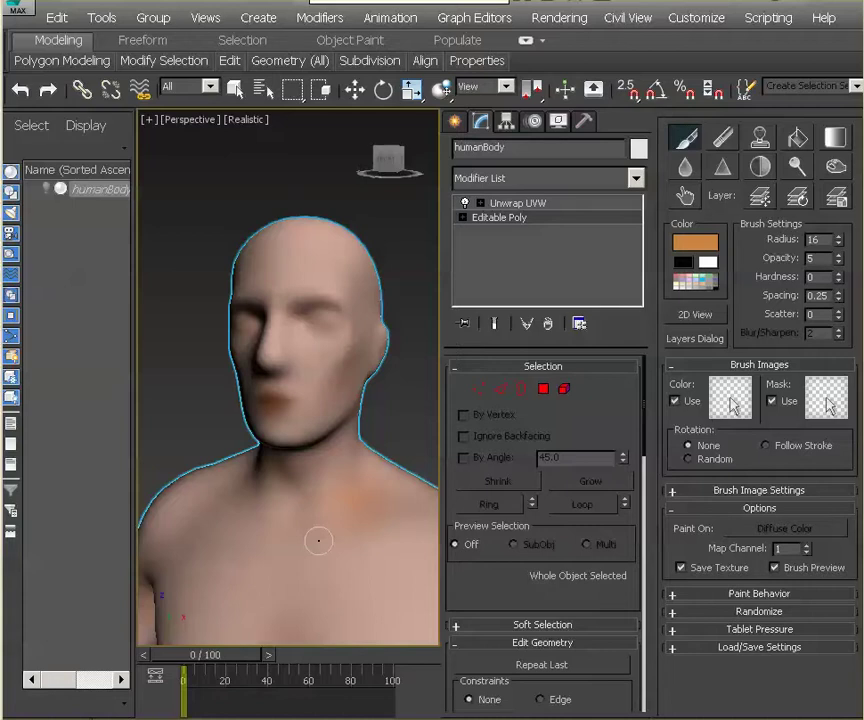
Stop painting and examine the whole figure from the front.
{"action": "key", "text": "r"}
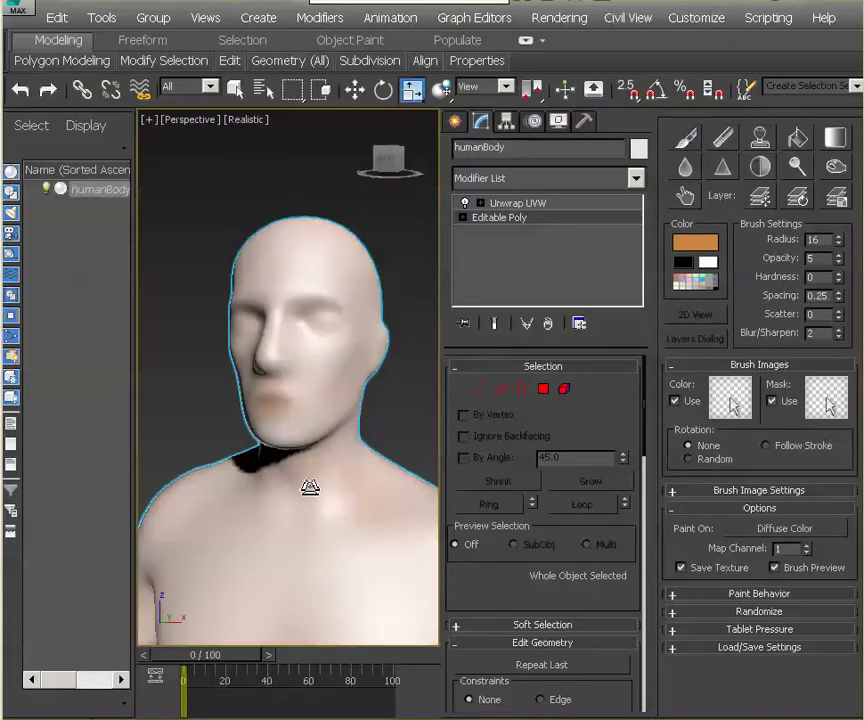
{"action": "scroll", "coordinate": [319, 507], "scroll_direction": "down", "scroll_amount": 4}
{"action": "middle_click_drag", "start_coordinate": [320, 526], "coordinate": [308, 367]}
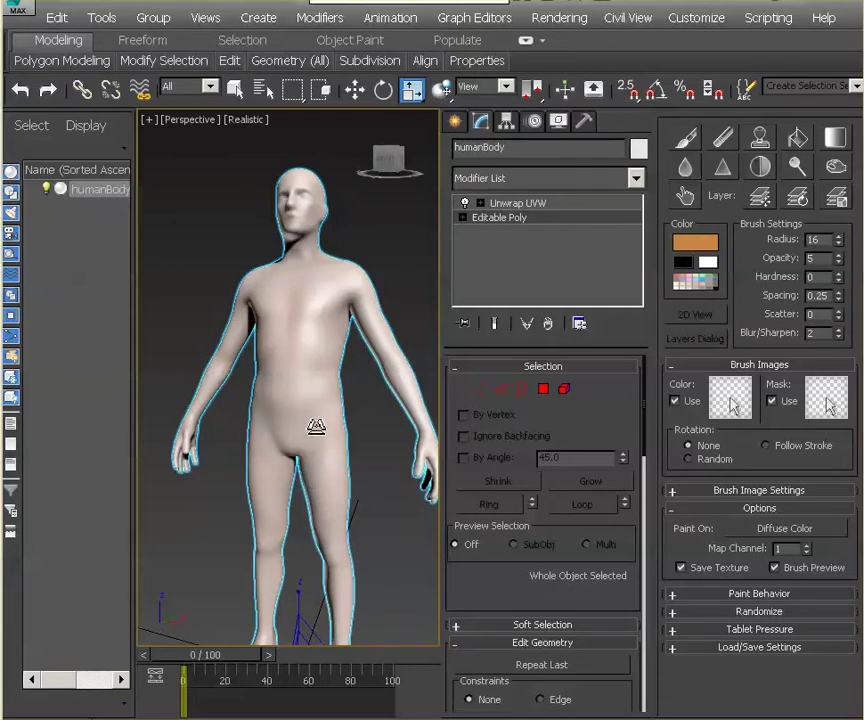
{"action": "middle_click_drag", "start_coordinate": [316, 427], "coordinate": [289, 436], "text": "alt"}
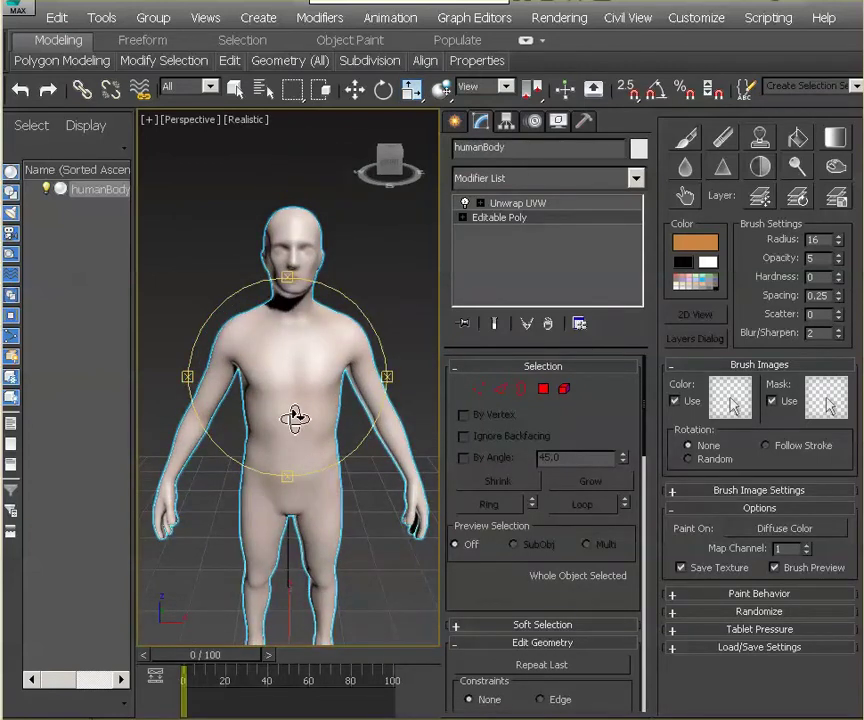
{"action": "key", "text": "r"}
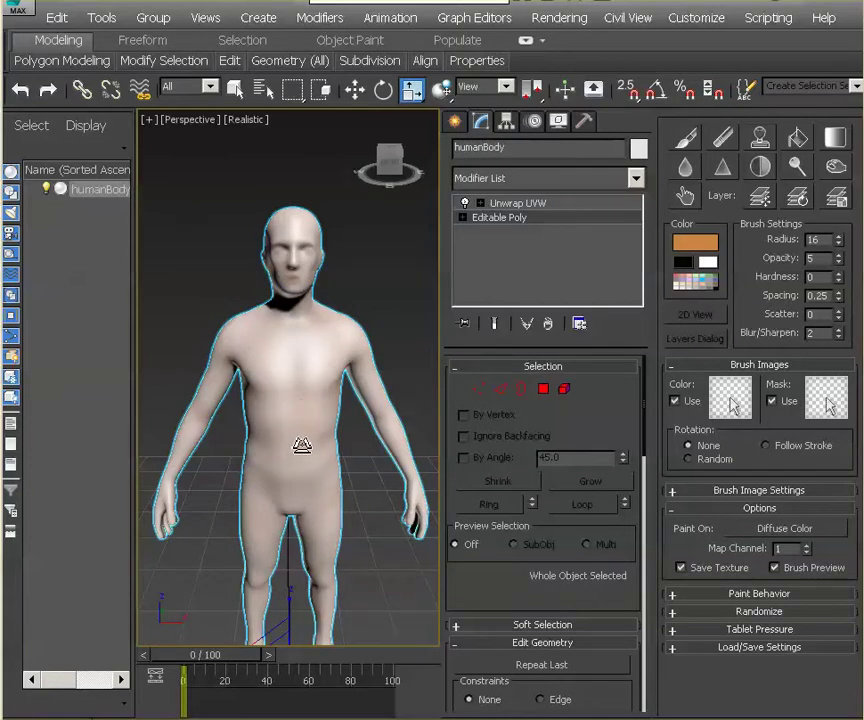
Check the file types available for saving the brush settings, and cancel the save.
{"action": "left_click", "coordinate": [678, 648]}
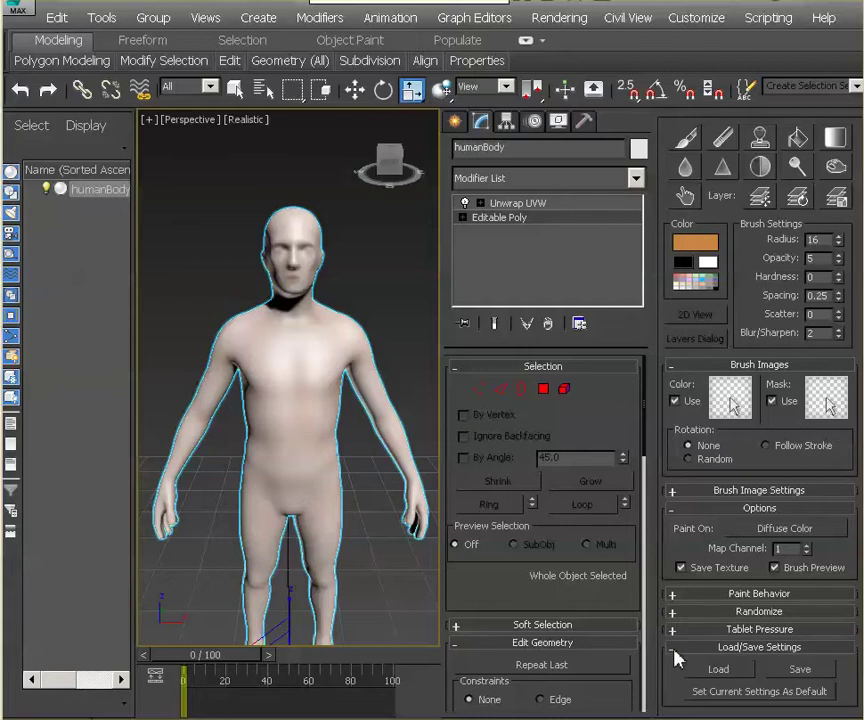
{"action": "left_click", "coordinate": [790, 668]}
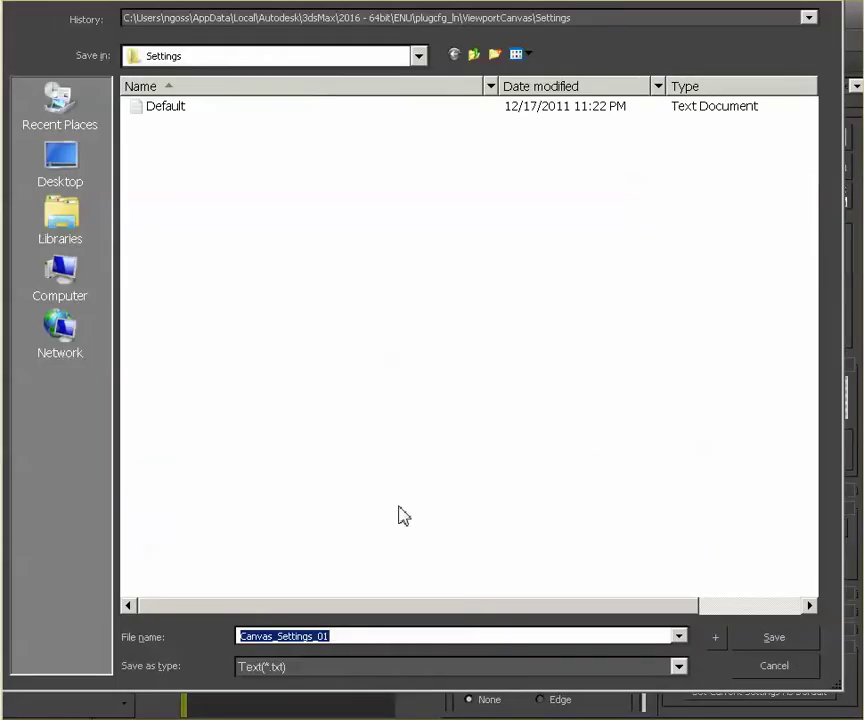
{"action": "left_click", "coordinate": [679, 667]}
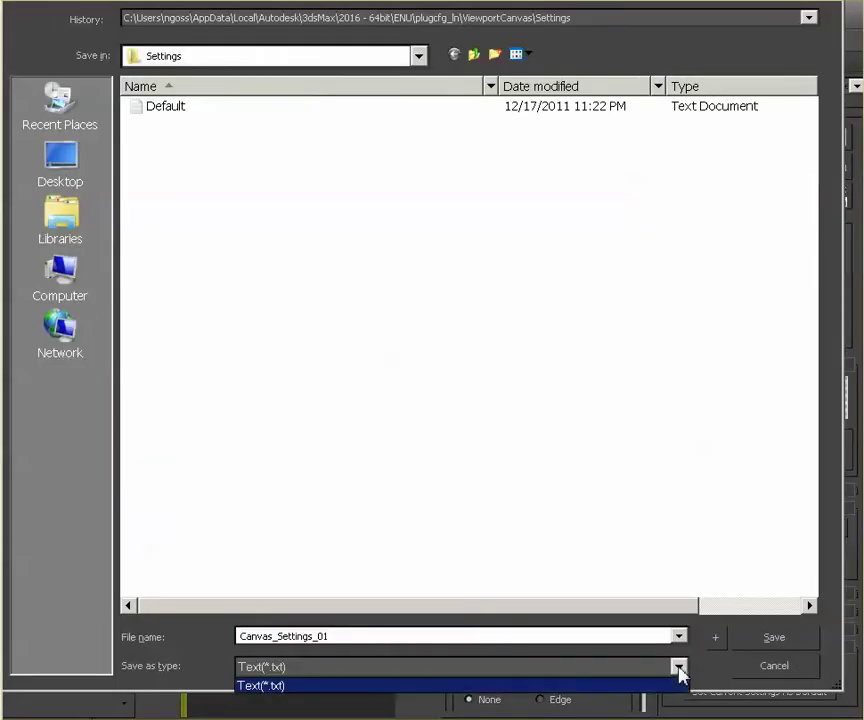
{"action": "left_click", "coordinate": [773, 670]}
{"action": "left_click", "coordinate": [768, 671]}
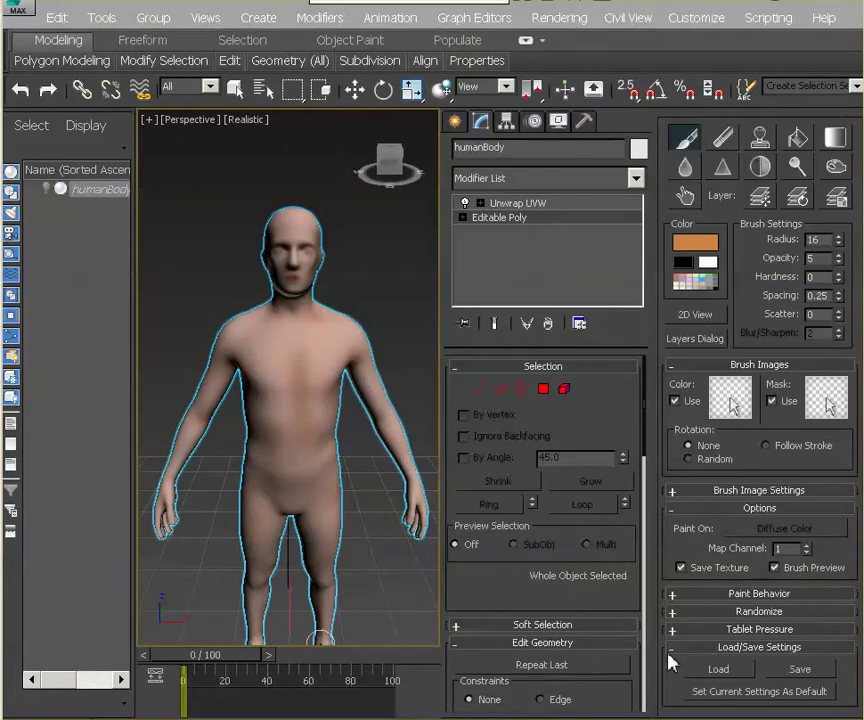
{"action": "left_click", "coordinate": [671, 648]}
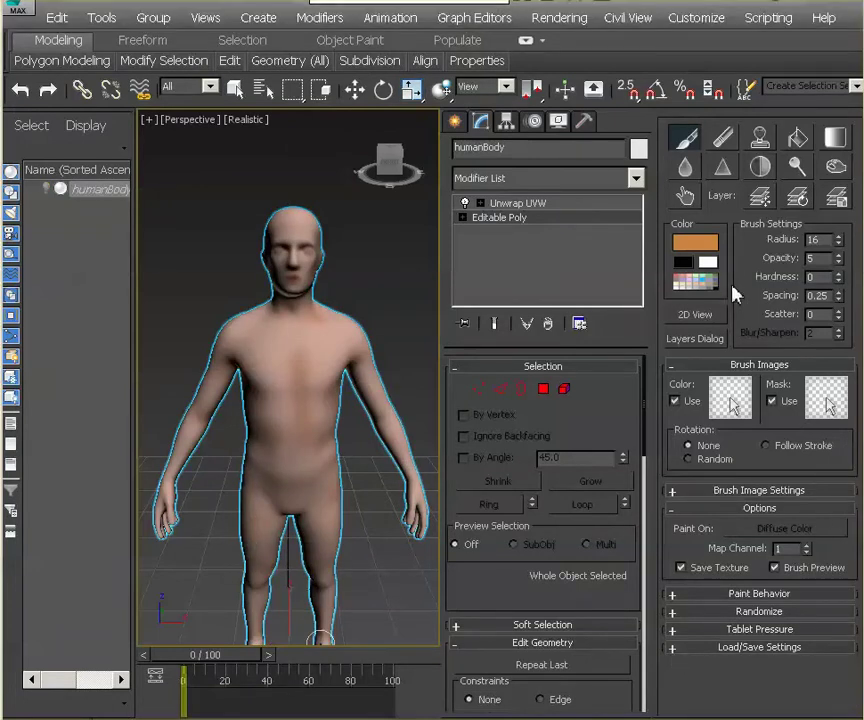
Bring up the texture's layers dialog, add a new empty layer above Background, and check the available filters.
{"action": "left_click", "coordinate": [695, 340]}
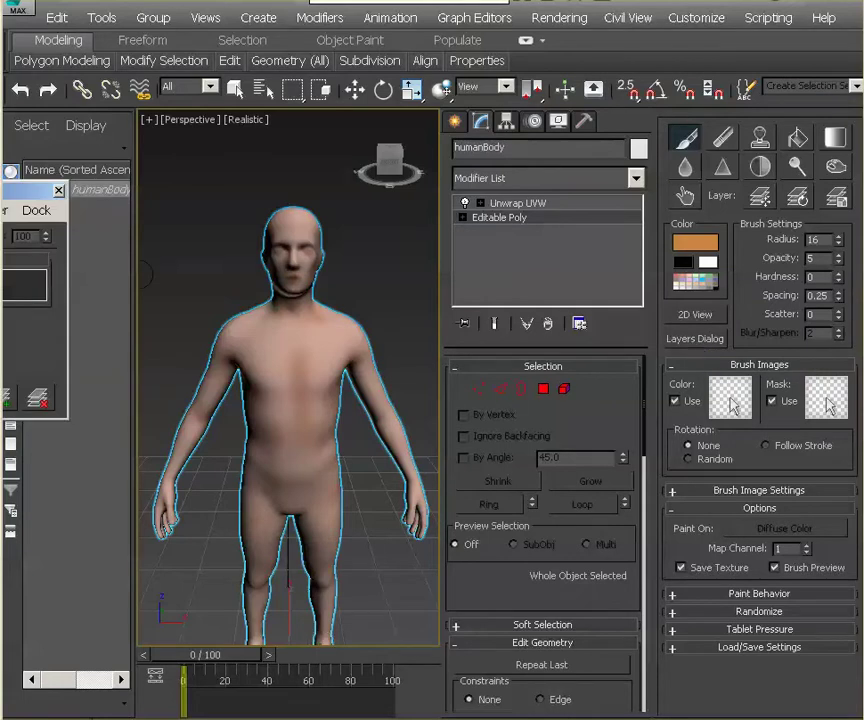
{"action": "left_click_drag", "start_coordinate": [25, 190], "coordinate": [488, 357]}
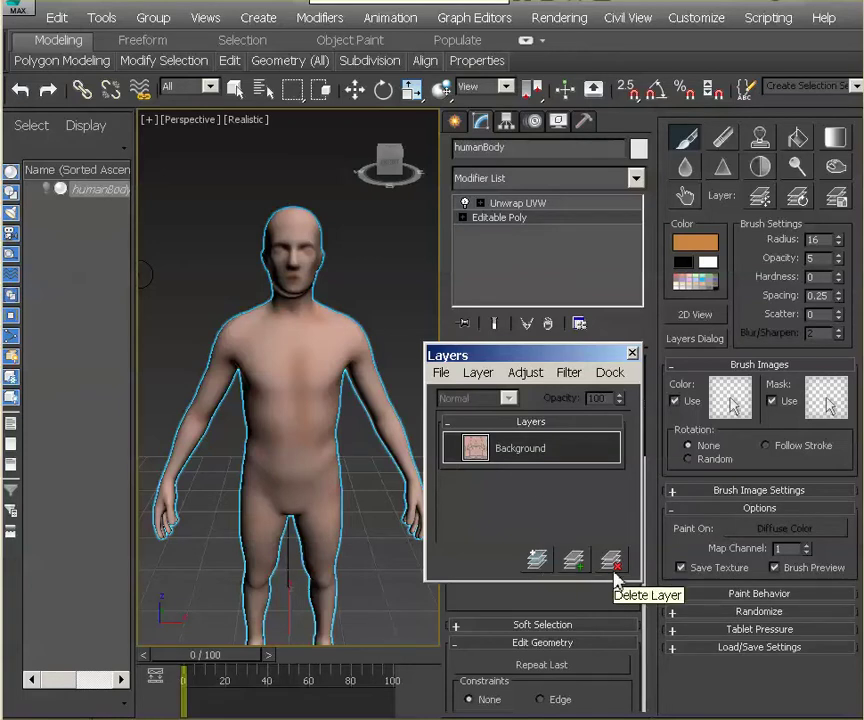
{"action": "left_click", "coordinate": [442, 373]}
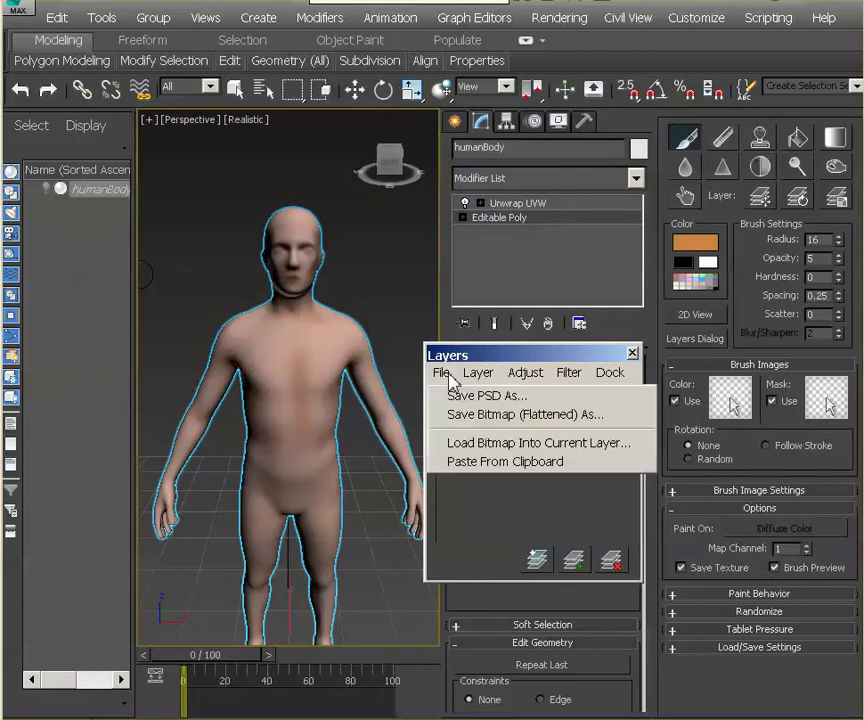
{"action": "left_click", "coordinate": [513, 355]}
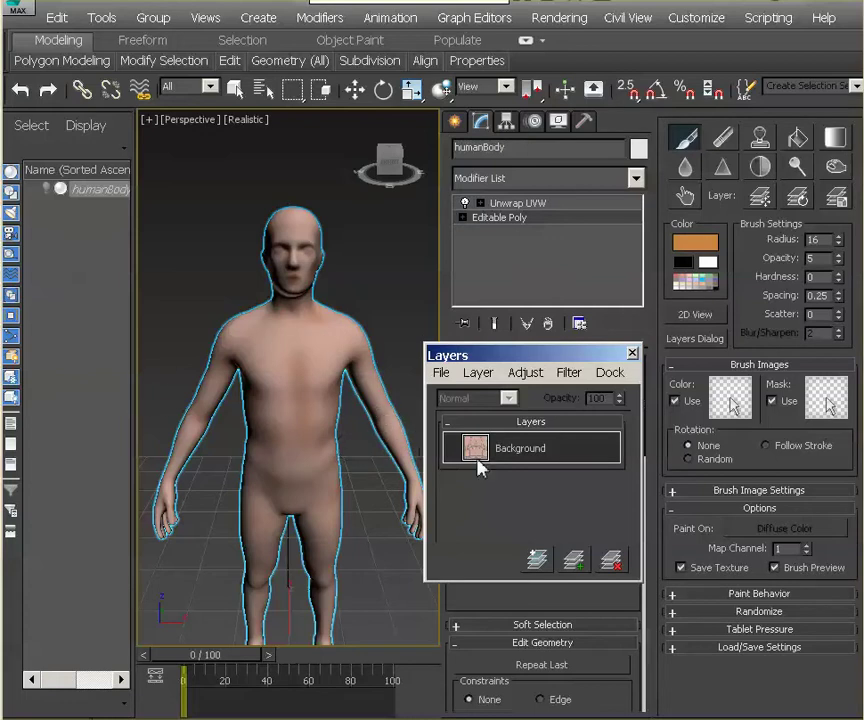
{"action": "left_click", "coordinate": [576, 560]}
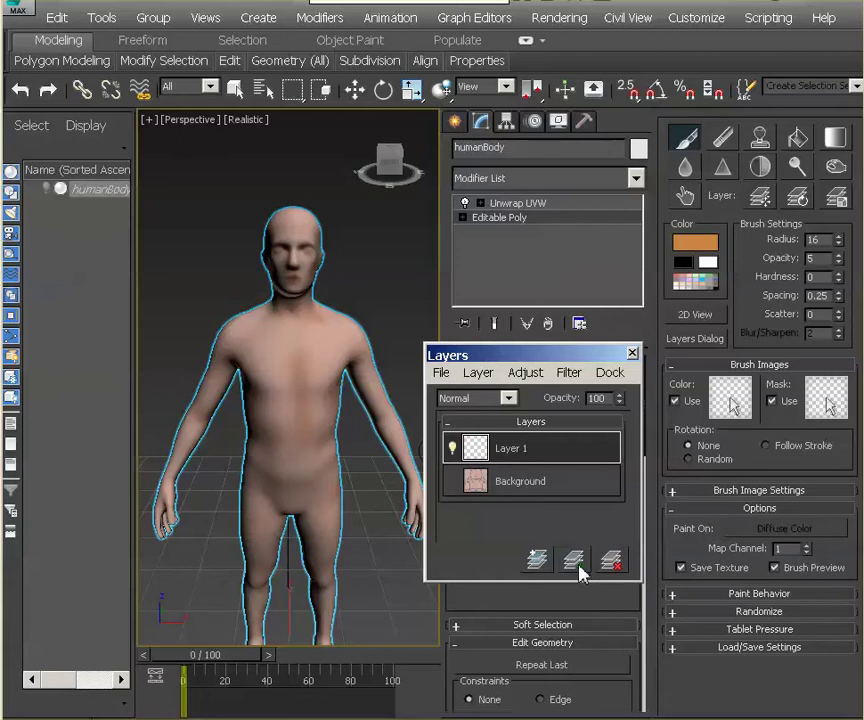
{"action": "left_click", "coordinate": [572, 380]}
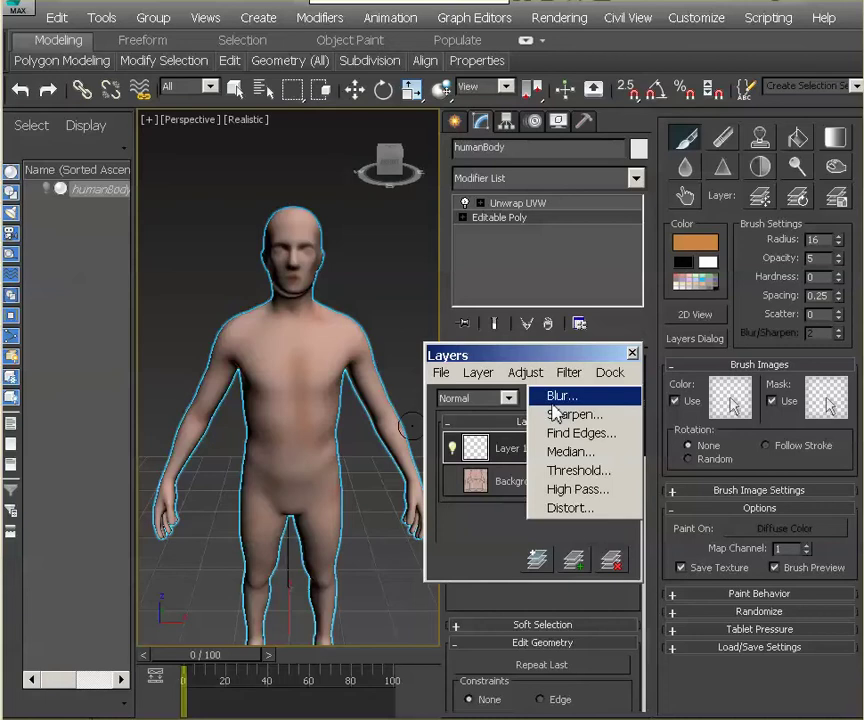
{"action": "left_click", "coordinate": [568, 353]}
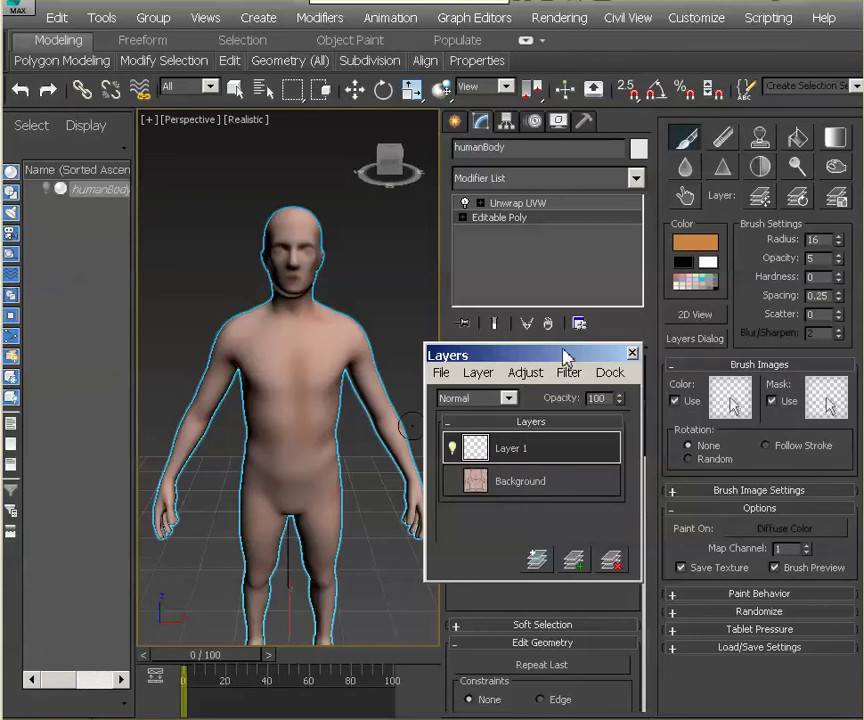
Start saving the painted texture as a flattened bitmap, with BMP (*.bmp) as the file type.
{"action": "left_click", "coordinate": [441, 374]}
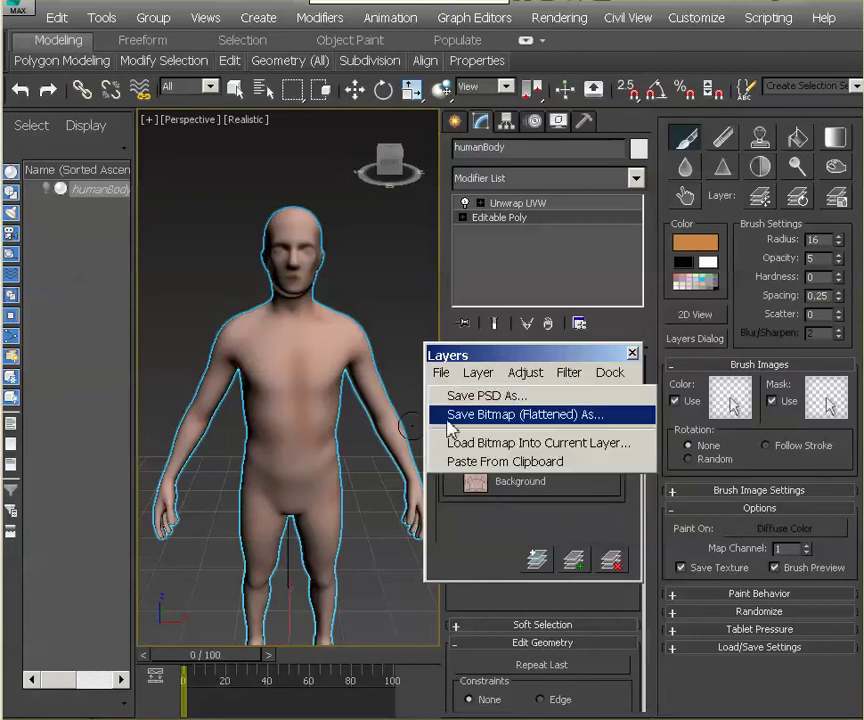
{"action": "left_click", "coordinate": [588, 414]}
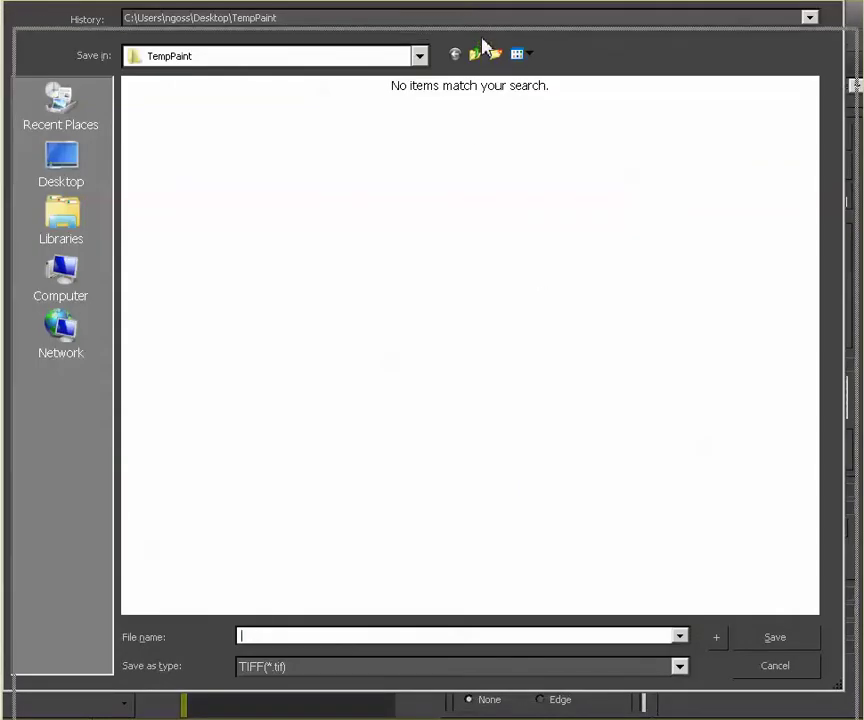
{"action": "left_click_drag", "start_coordinate": [482, 47], "coordinate": [481, 35]}
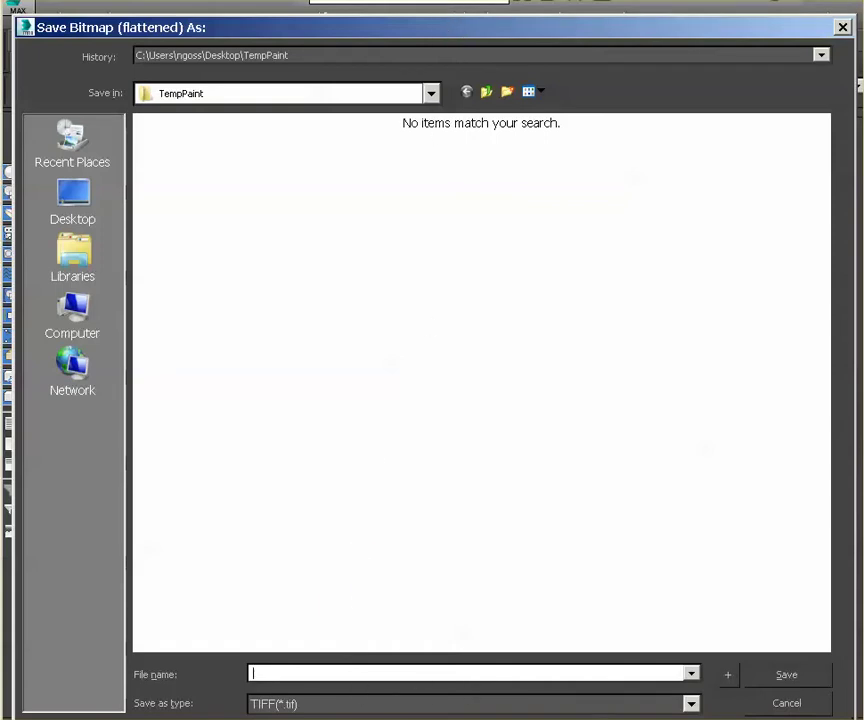
{"action": "left_click", "coordinate": [690, 704]}
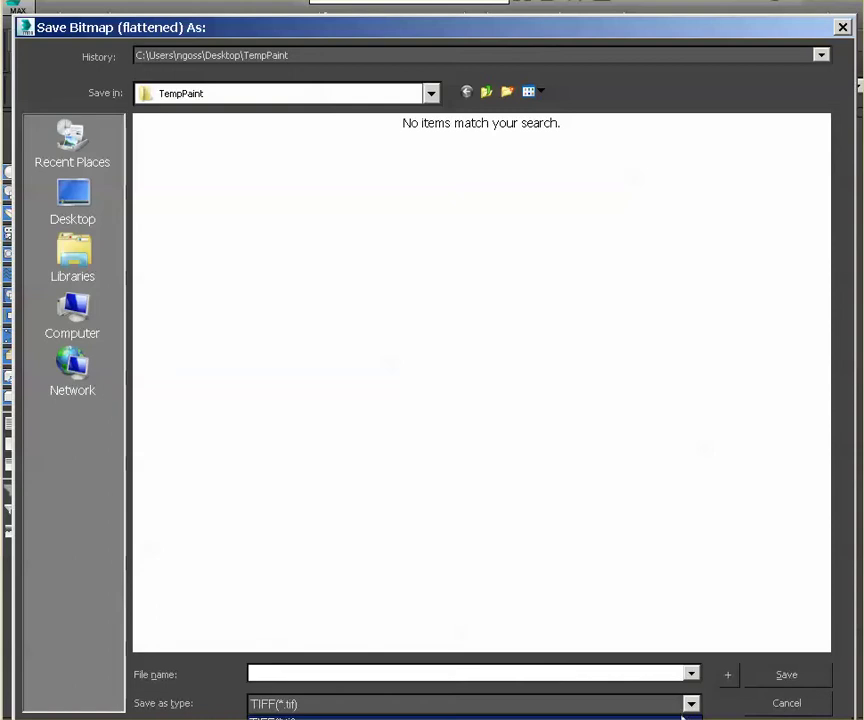
{"action": "left_click", "coordinate": [582, 718]}
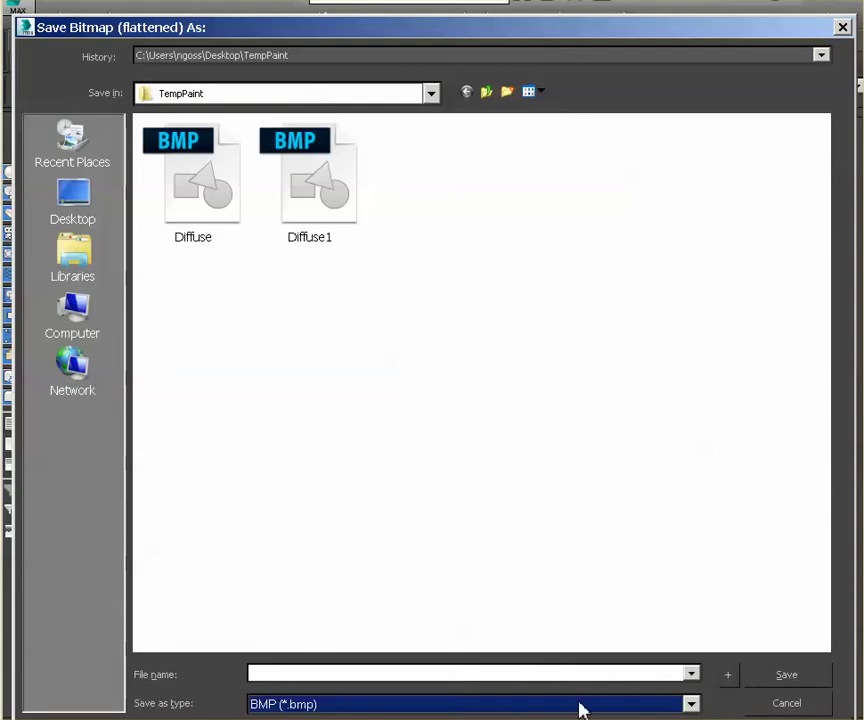
{"action": "left_click", "coordinate": [560, 671]}
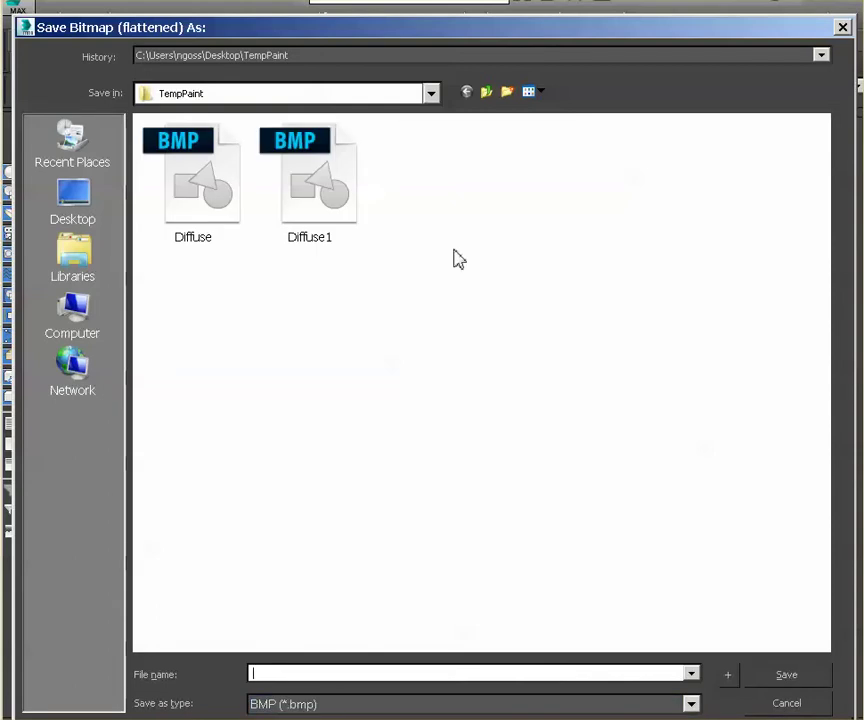
Save the flattened bitmap as CharacterDiffuseMap in the desktop's ViewportPaintTextures folder, and close the layers dialog.
{"action": "left_click", "coordinate": [88, 194]}
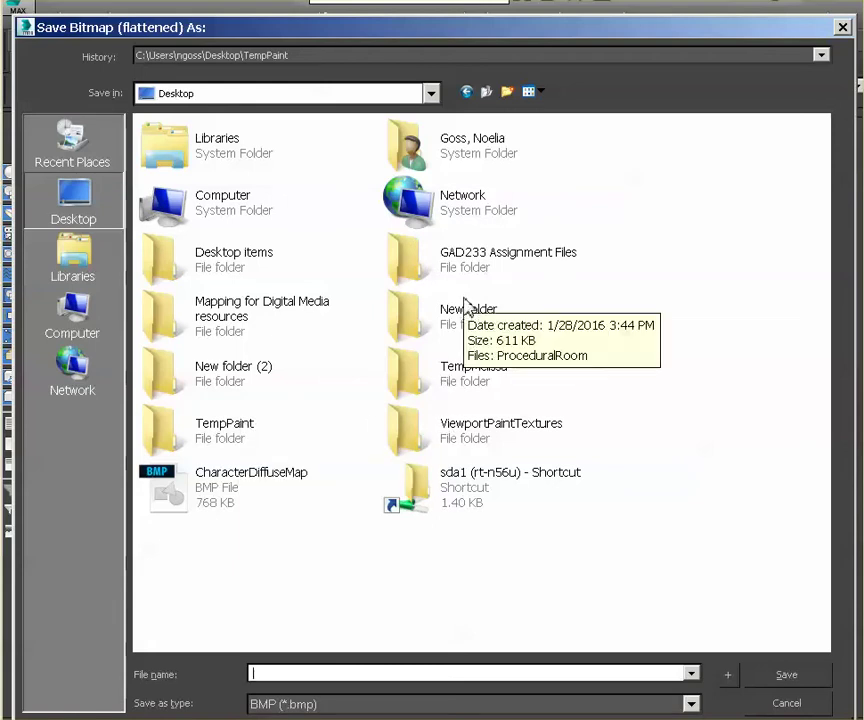
{"action": "left_click", "coordinate": [510, 430]}
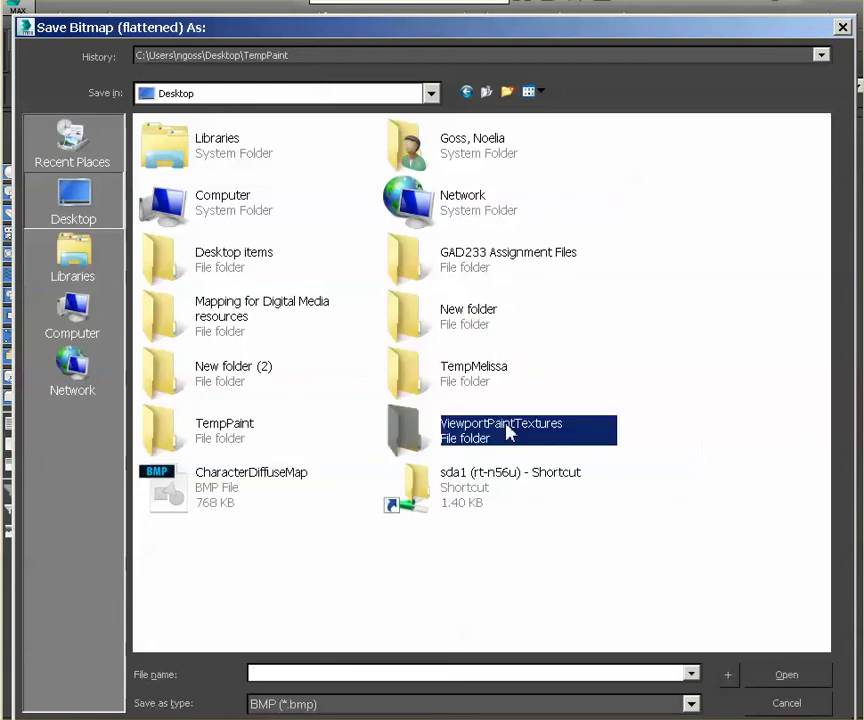
{"action": "double_click", "coordinate": [508, 430]}
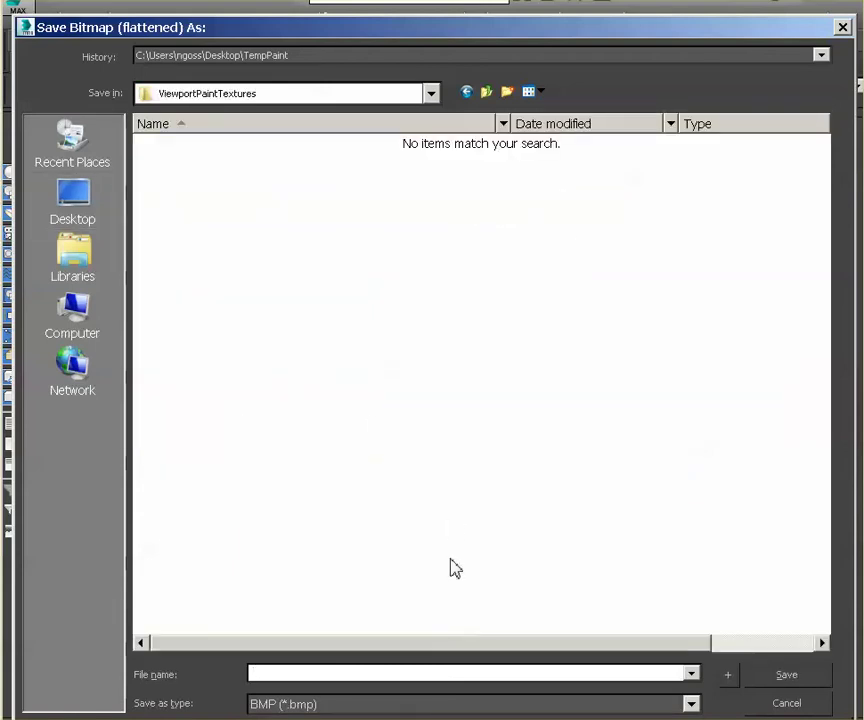
{"action": "left_click", "coordinate": [383, 674]}
{"action": "type", "text": "Dif"}
{"action": "type", "text": "Dif"}
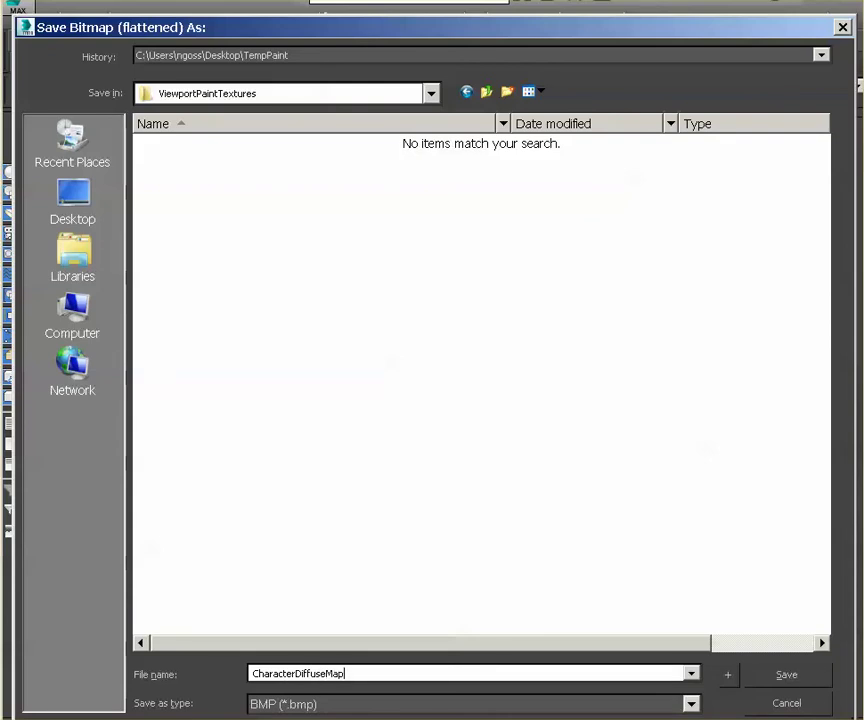
{"action": "left_click", "coordinate": [782, 677]}
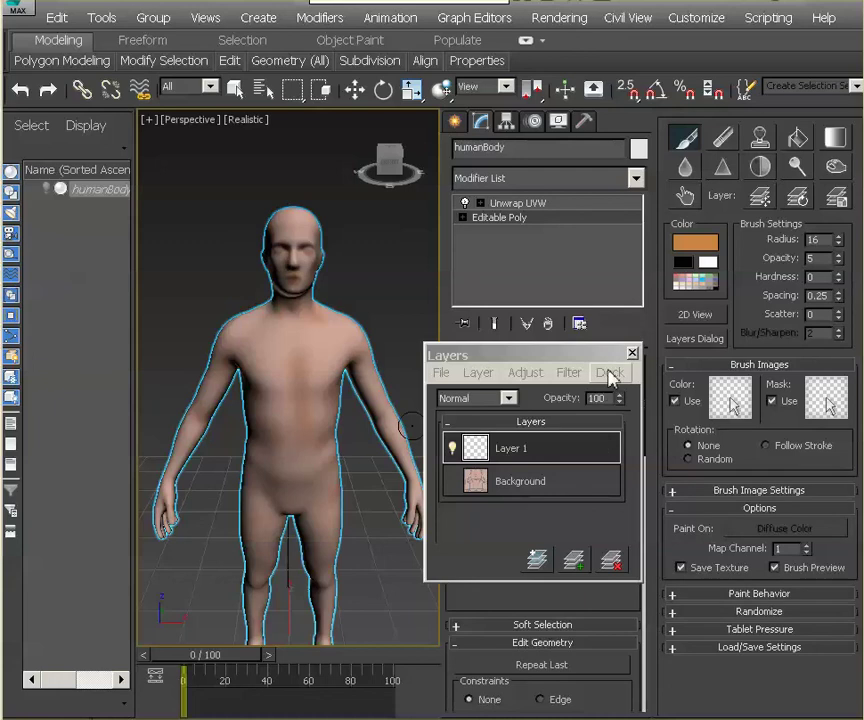
{"action": "left_click", "coordinate": [632, 354]}
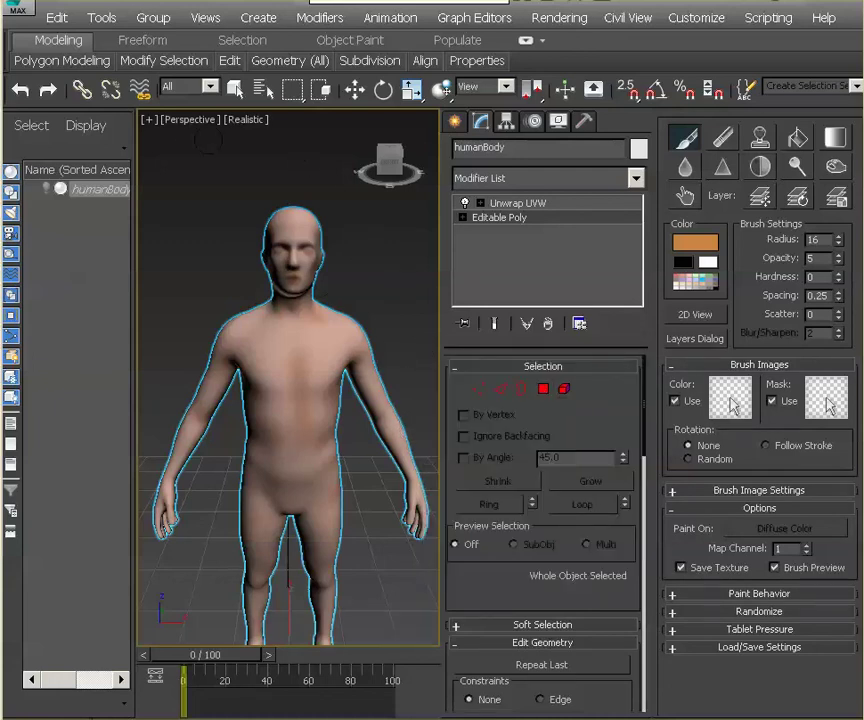
Open the Material Editor and bring its sample slots and map settings into view beside the figure.
{"action": "key", "text": "m"}
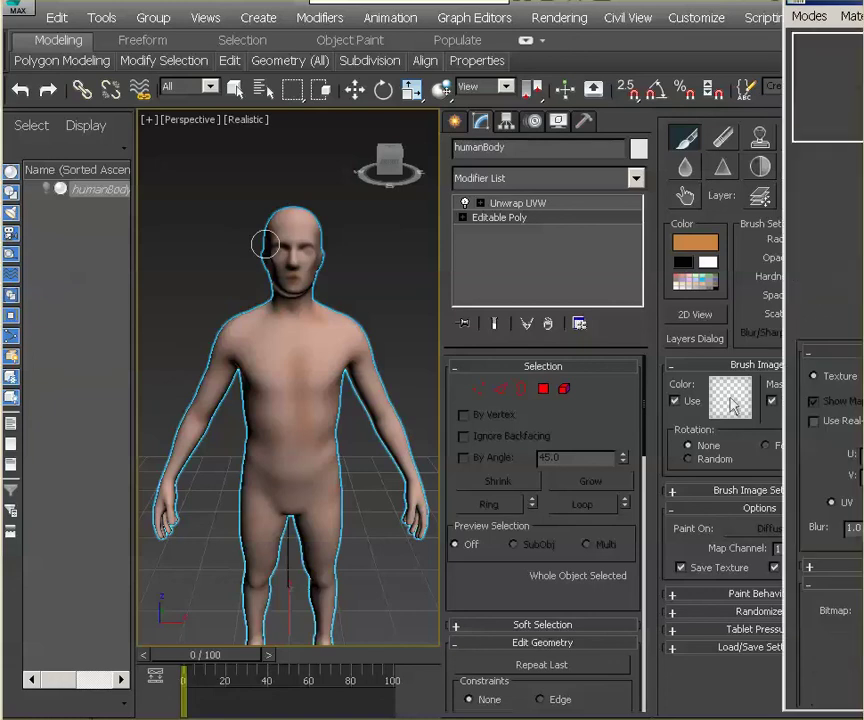
{"action": "left_click_drag", "start_coordinate": [862, 3], "coordinate": [800, 66]}
{"action": "left_click_drag", "start_coordinate": [724, 72], "coordinate": [727, 254]}
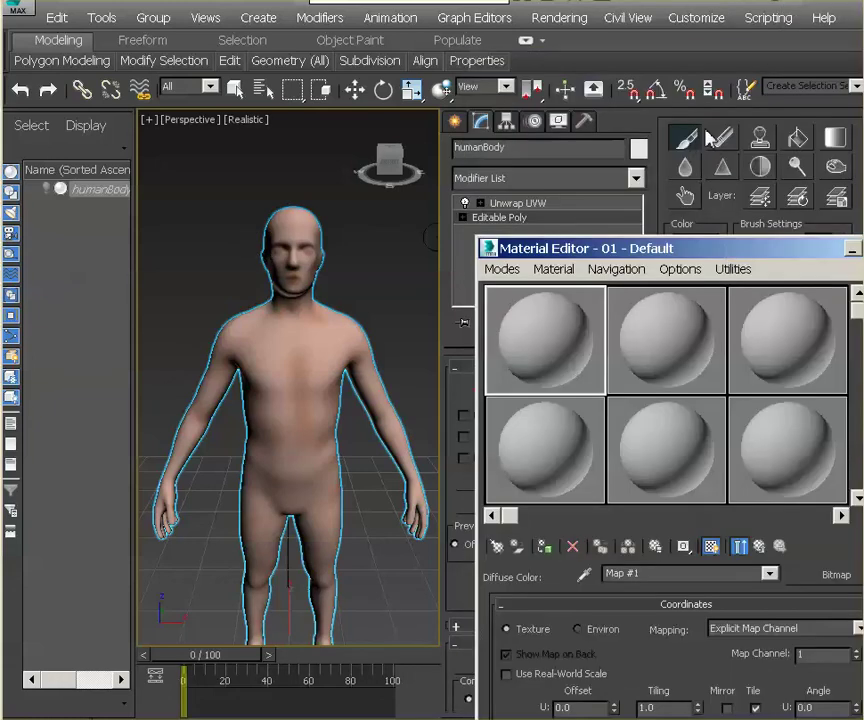
Stop painting, dismiss the texture layer saving options without choosing one, and reposition the Material Editor so its full width shows.
{"action": "left_click", "coordinate": [700, 134]}
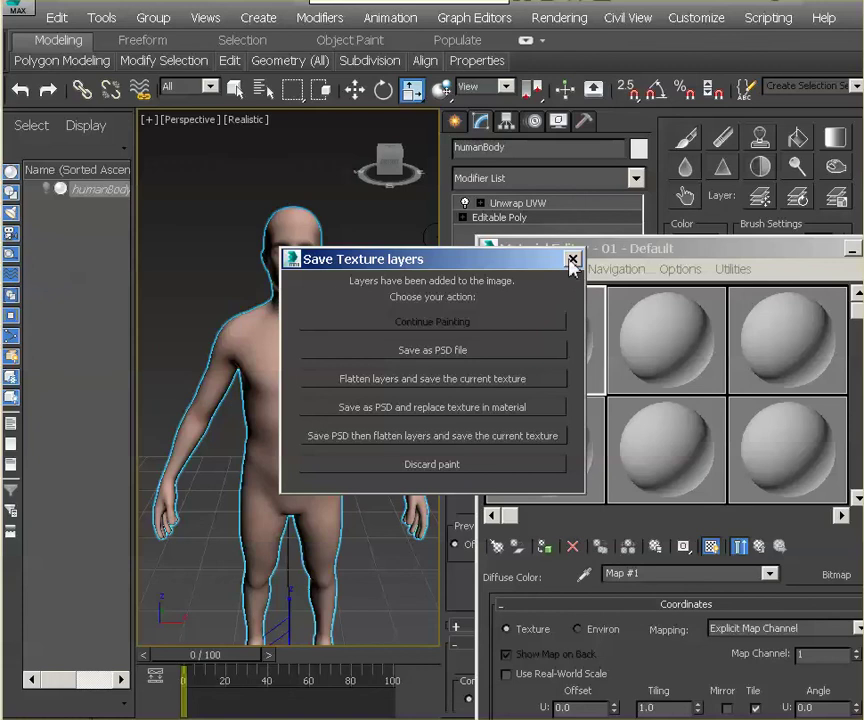
{"action": "left_click", "coordinate": [572, 259]}
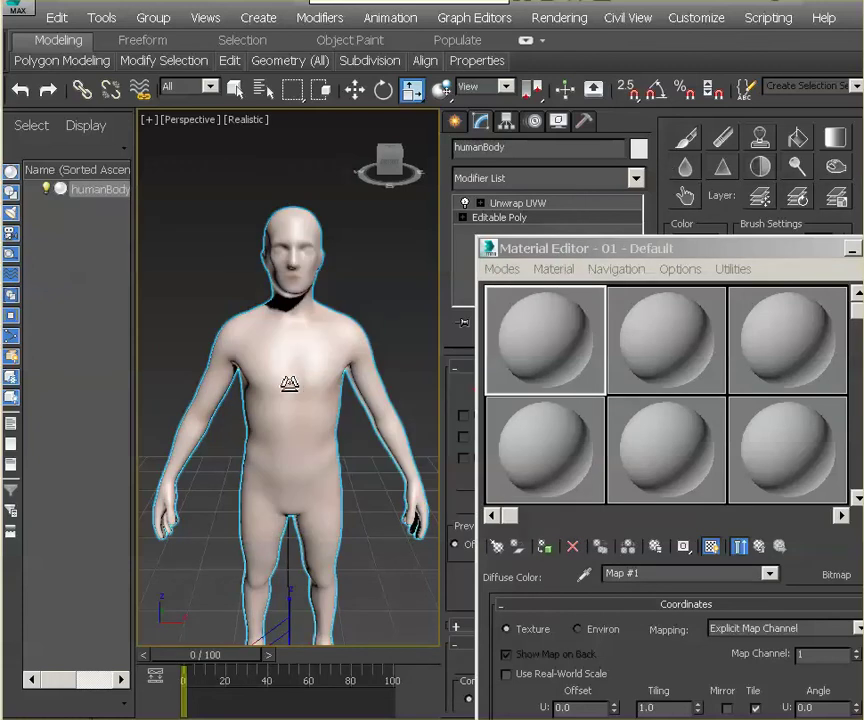
{"action": "left_click", "coordinate": [568, 262]}
{"action": "left_click_drag", "start_coordinate": [567, 255], "coordinate": [525, 264]}
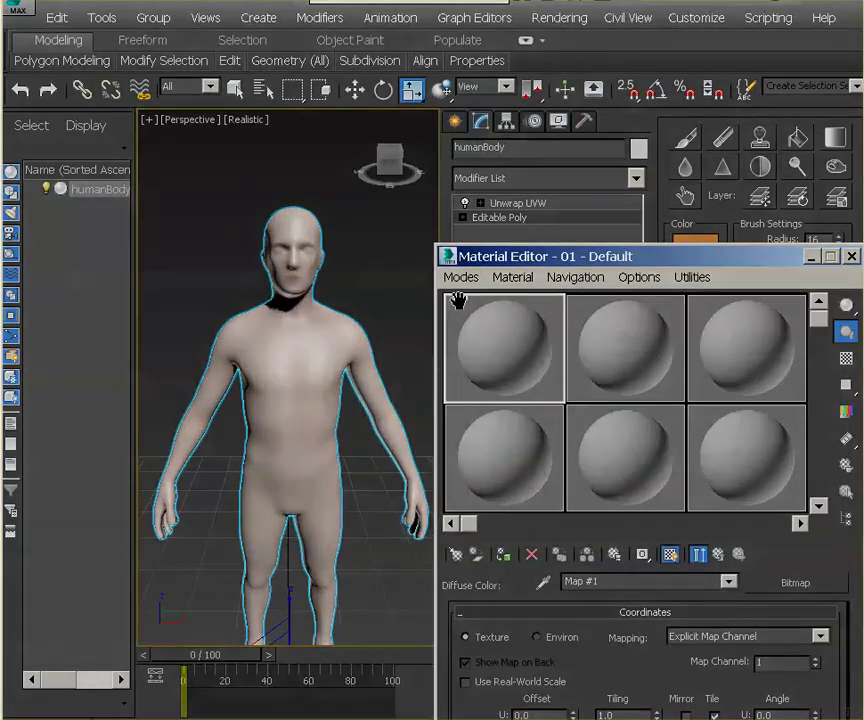